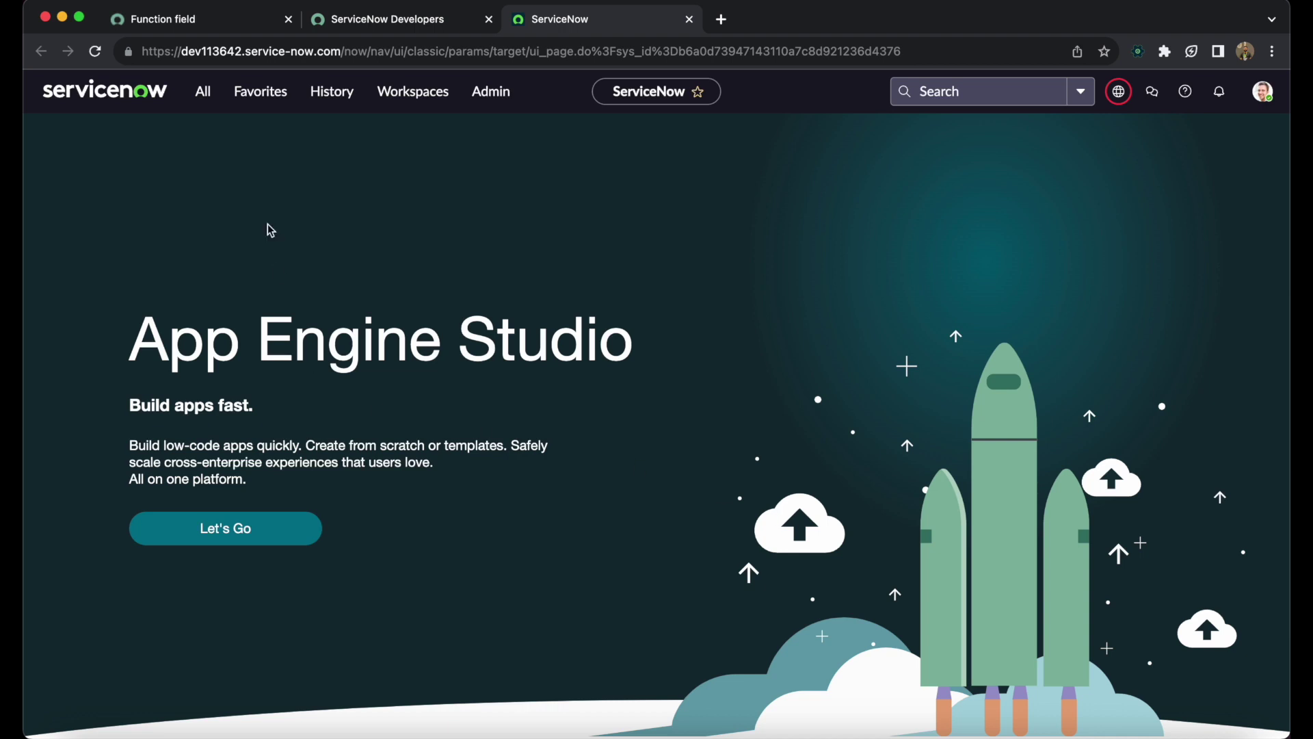
Filter the navigator for 'vendor' and open Vendor Management > All Vendors
click(214, 101)
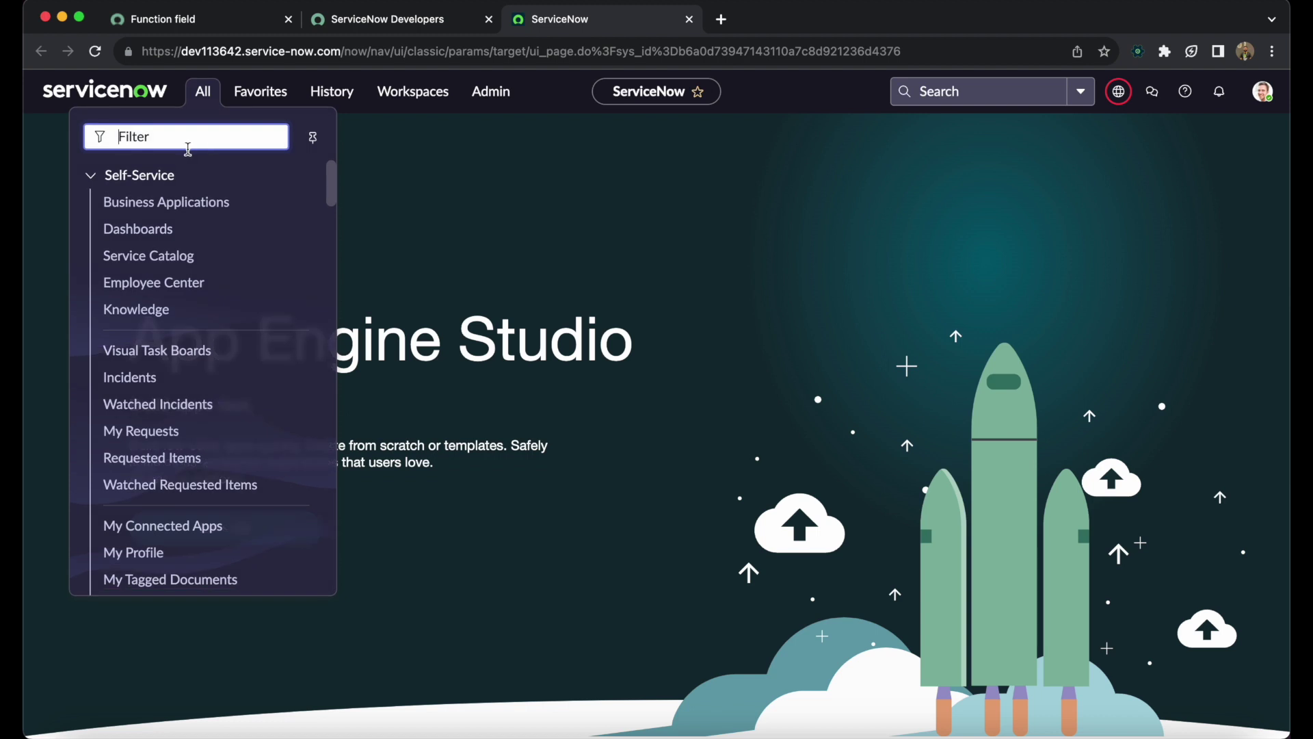
text(vendor)
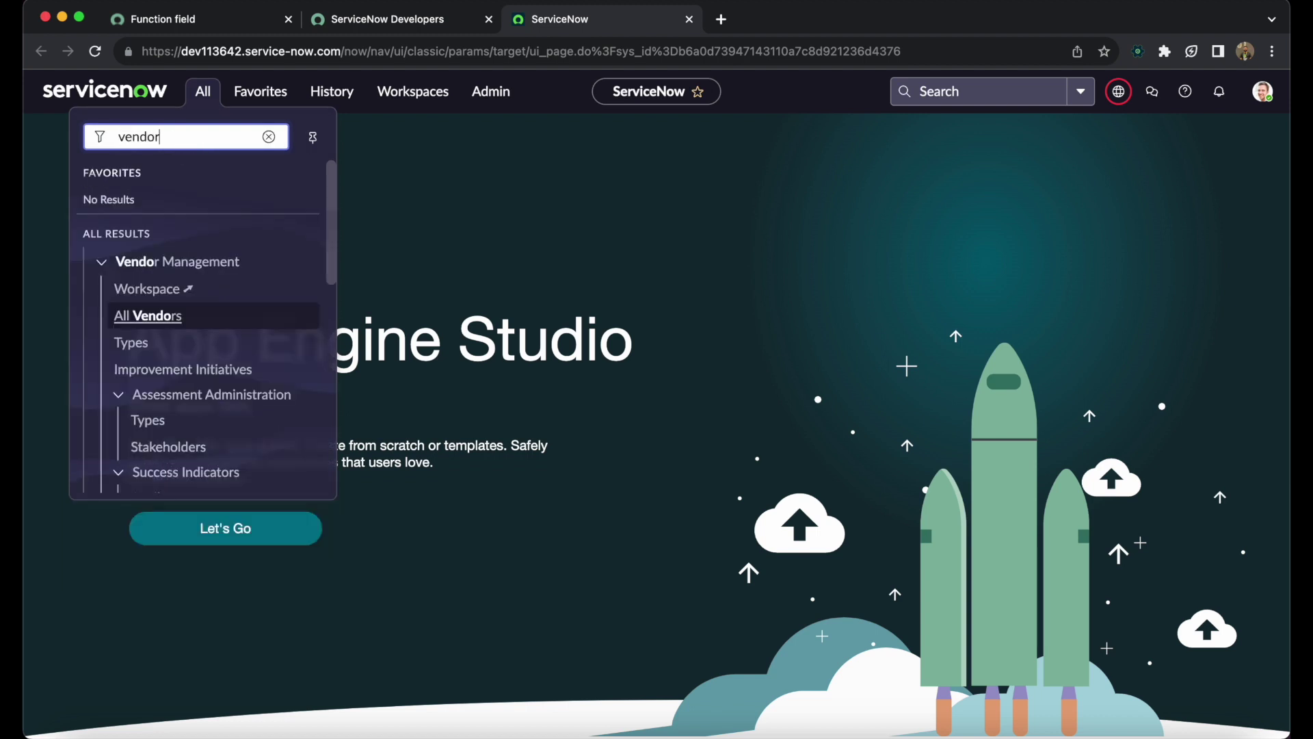
click(162, 316)
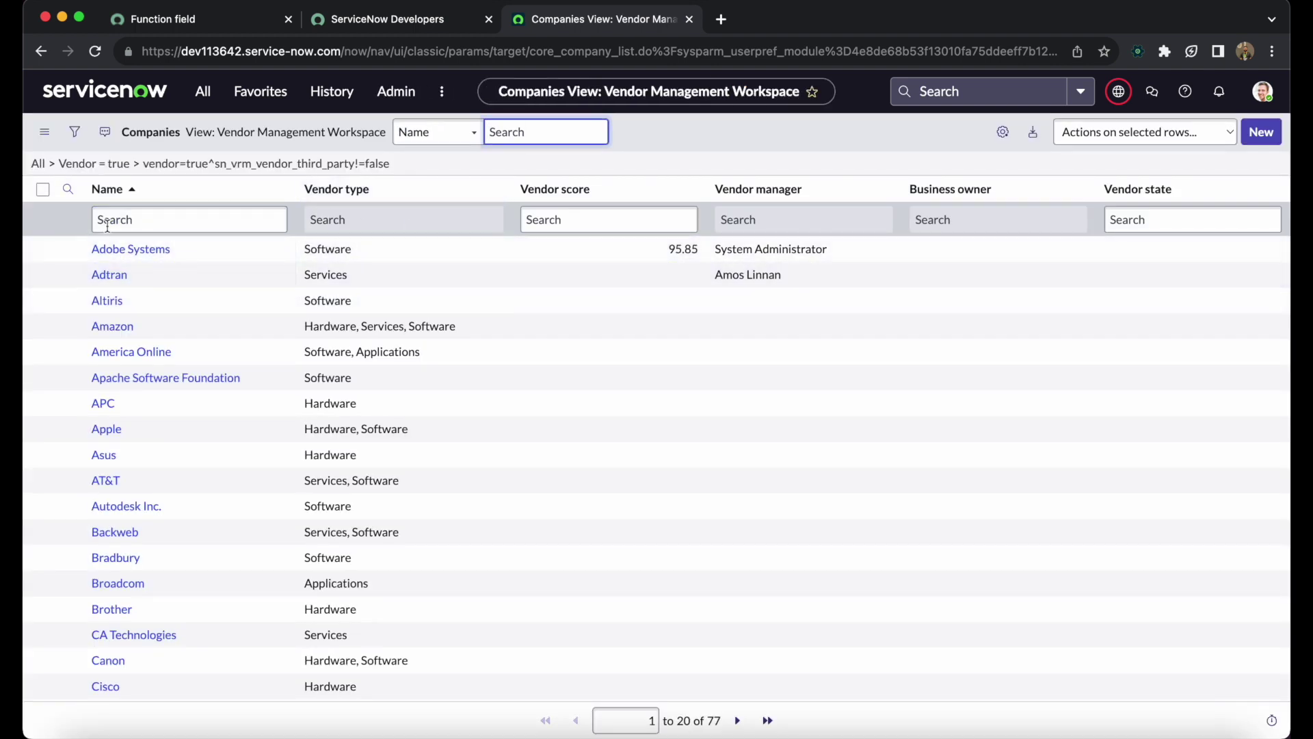
scroll(278, 434, down, 2)
scroll(278, 433, up, 2)
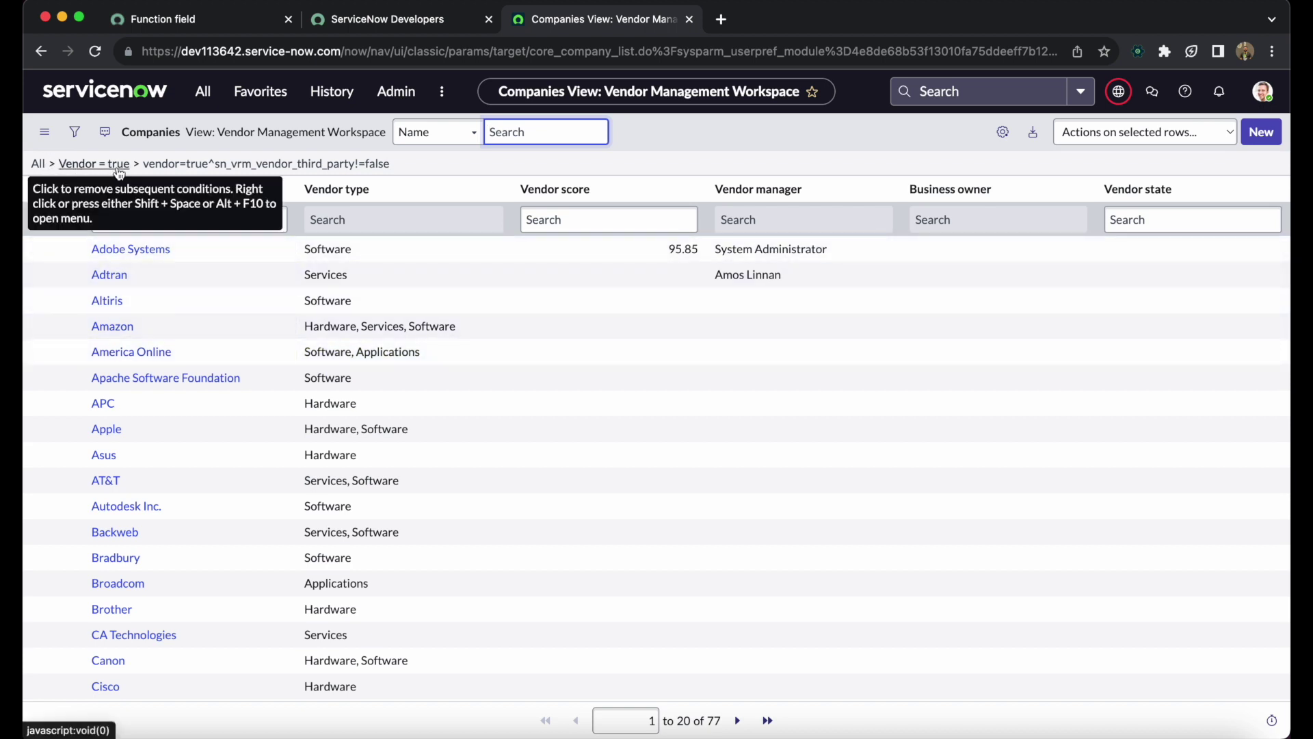
click(673, 162)
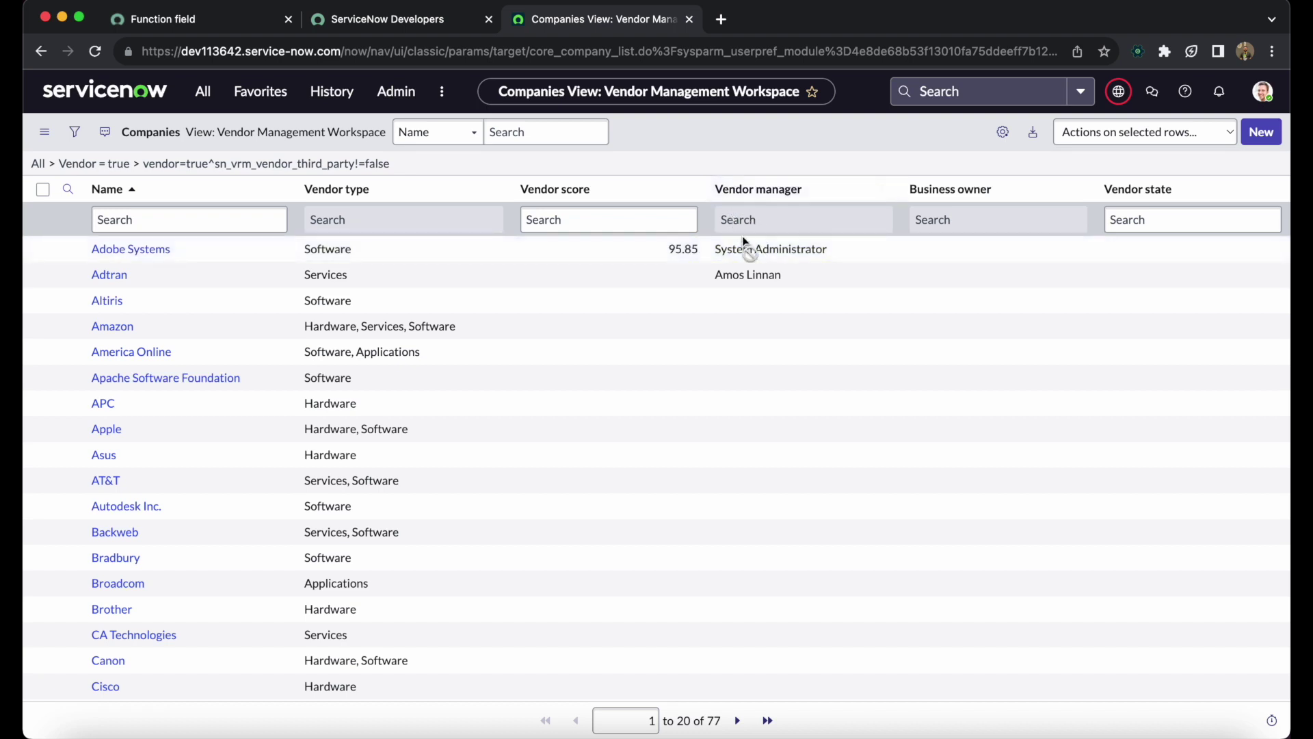
Open the Adobe Systems vendor record and view its Vendor state choices
click(123, 250)
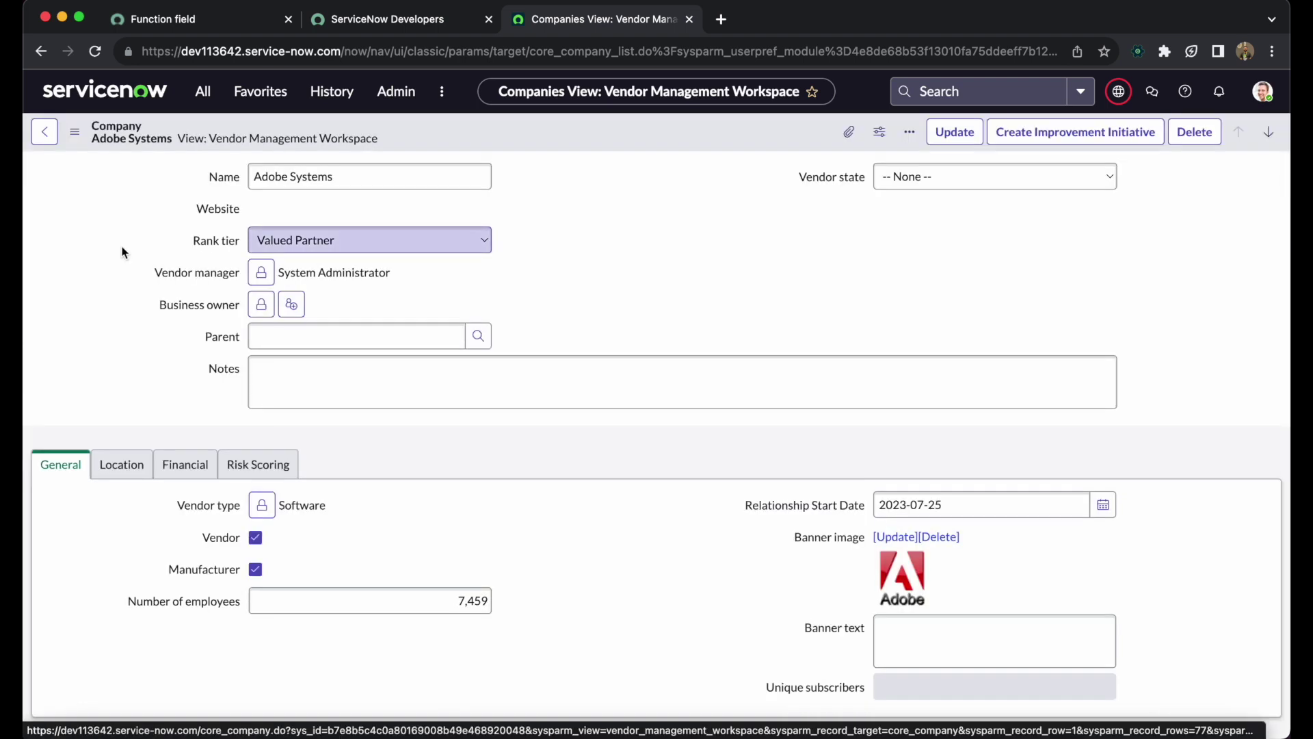
click(930, 174)
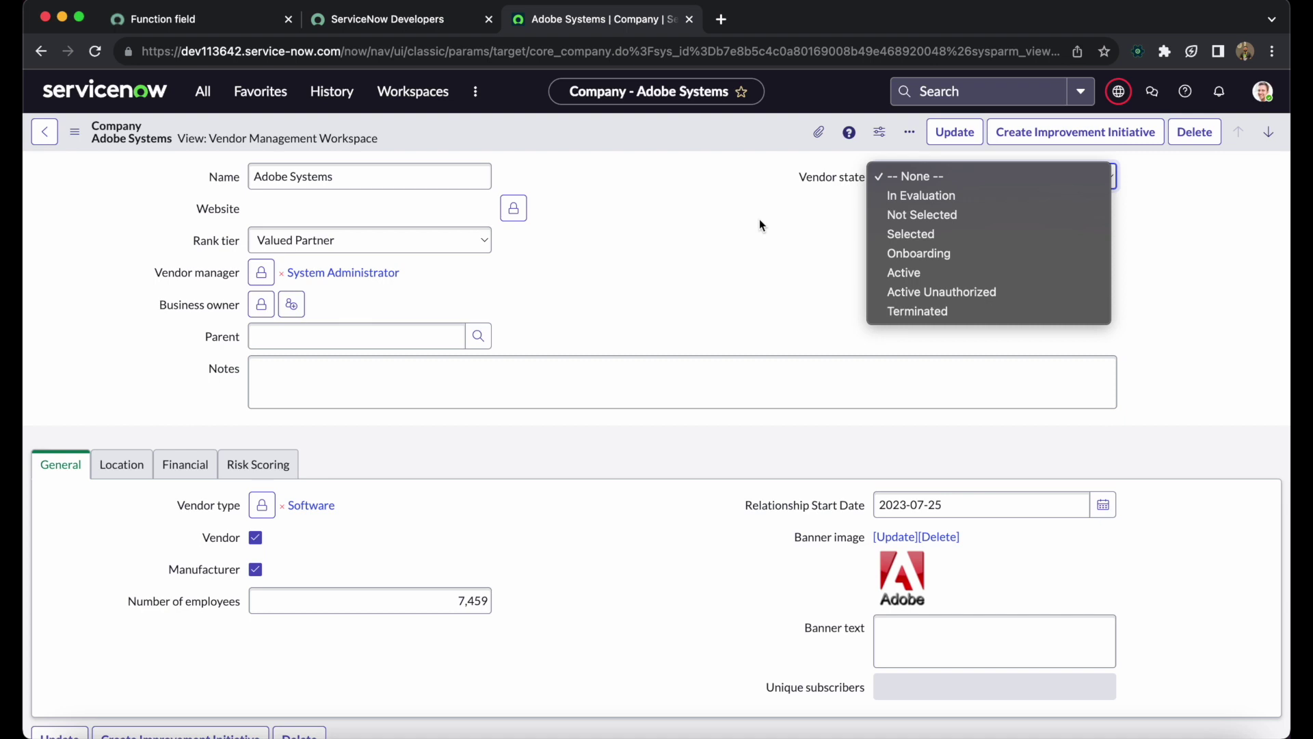
click(759, 225)
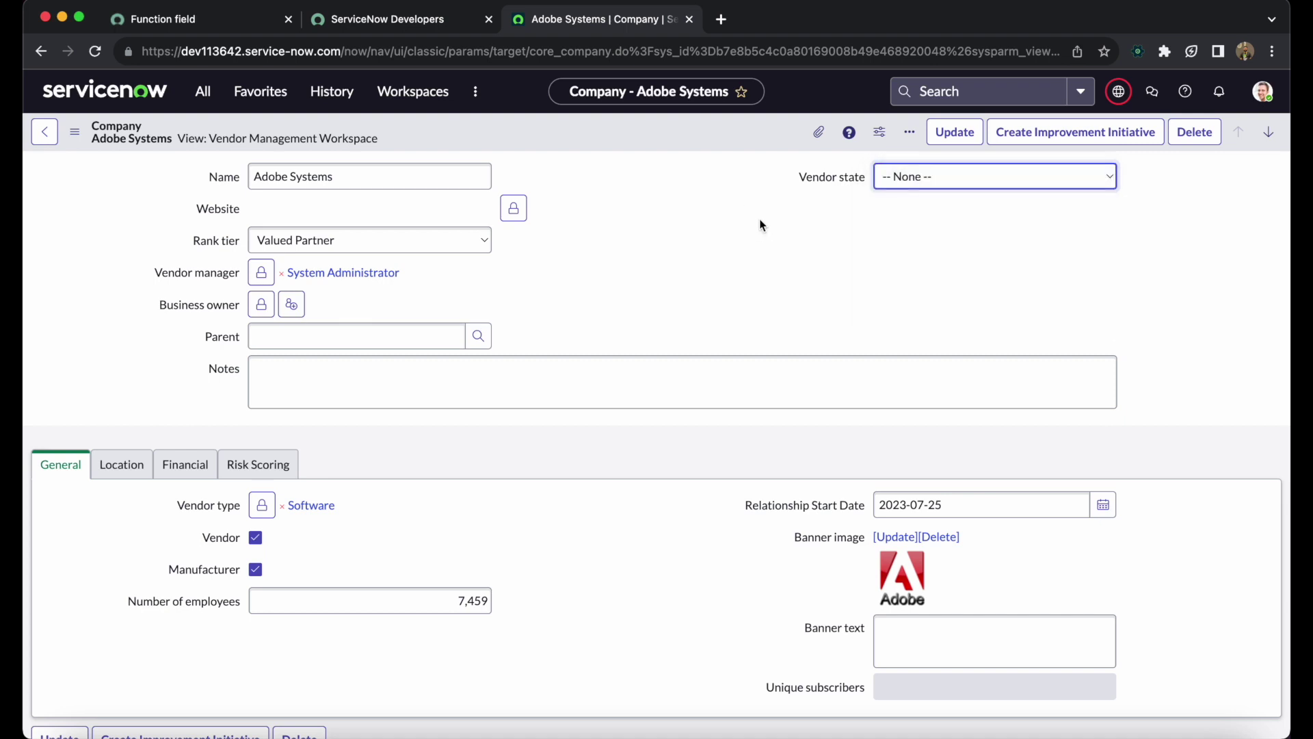
click(989, 176)
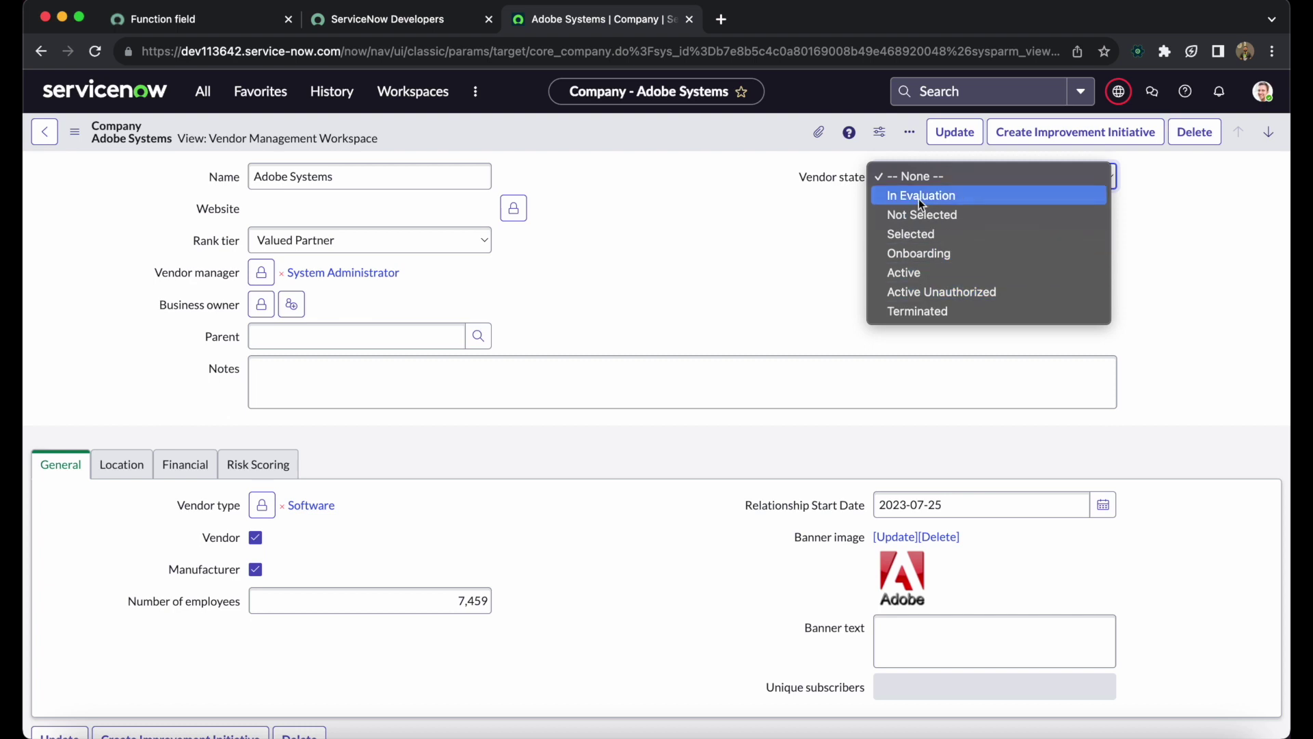
click(740, 240)
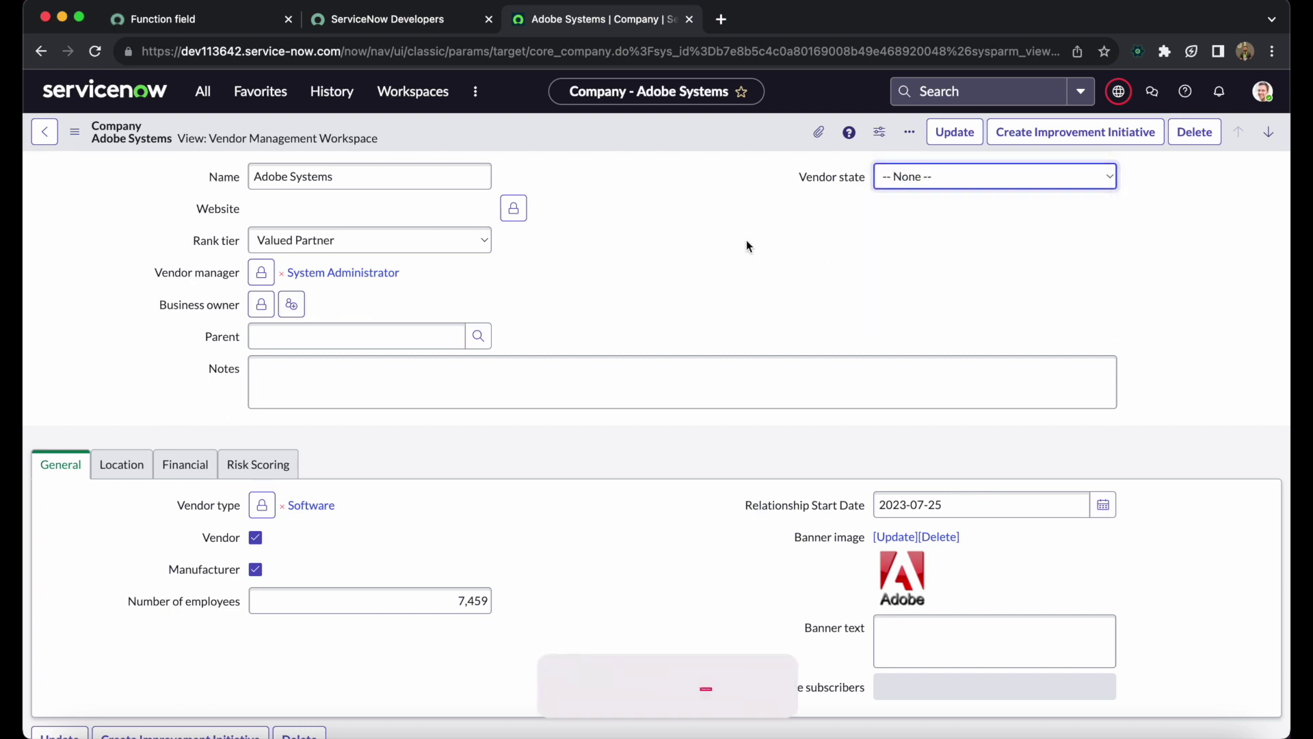
scroll(636, 337, down, 2)
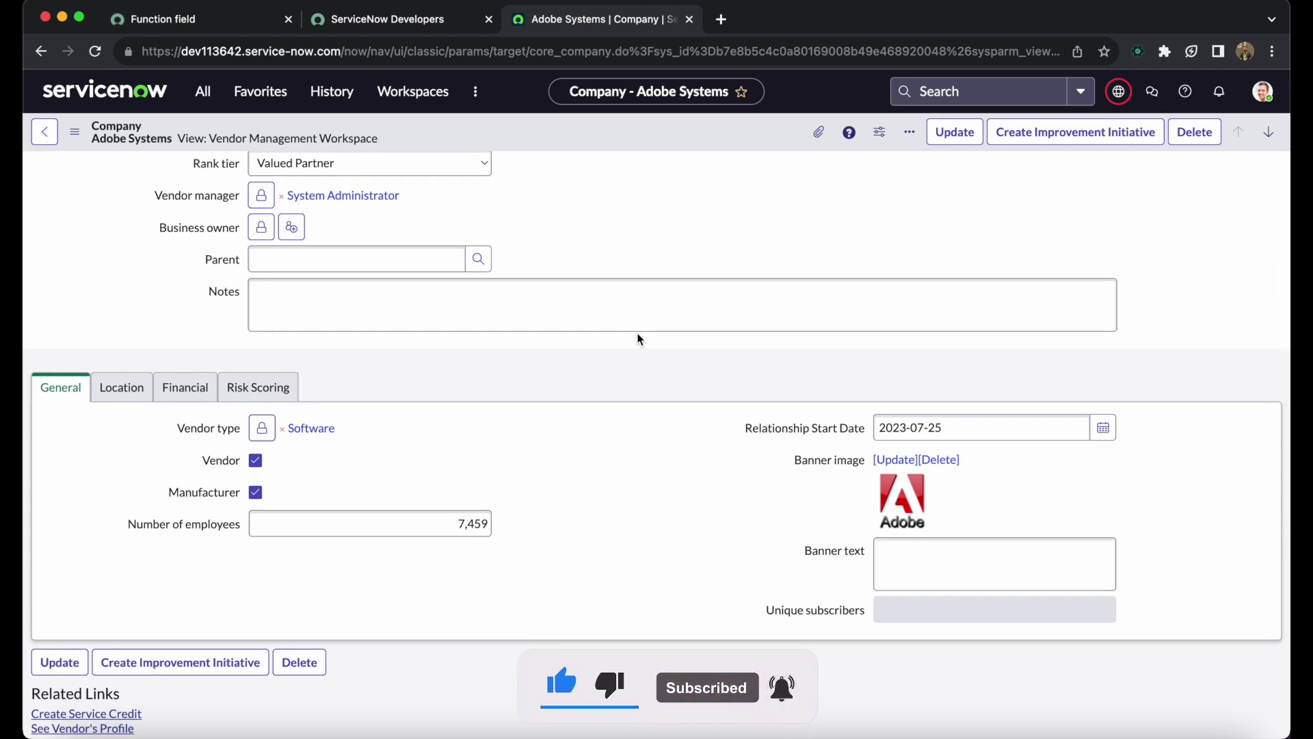
scroll(637, 338, up, 2)
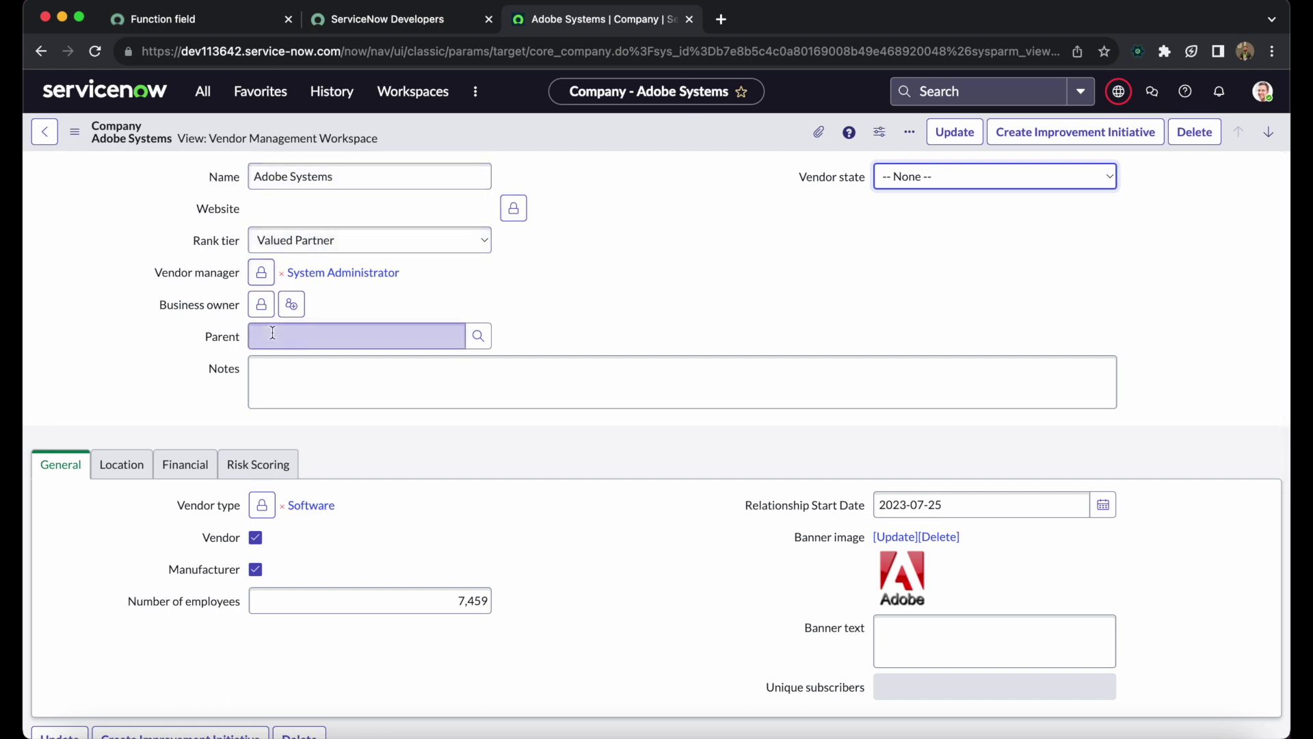
scroll(508, 405, down, 3)
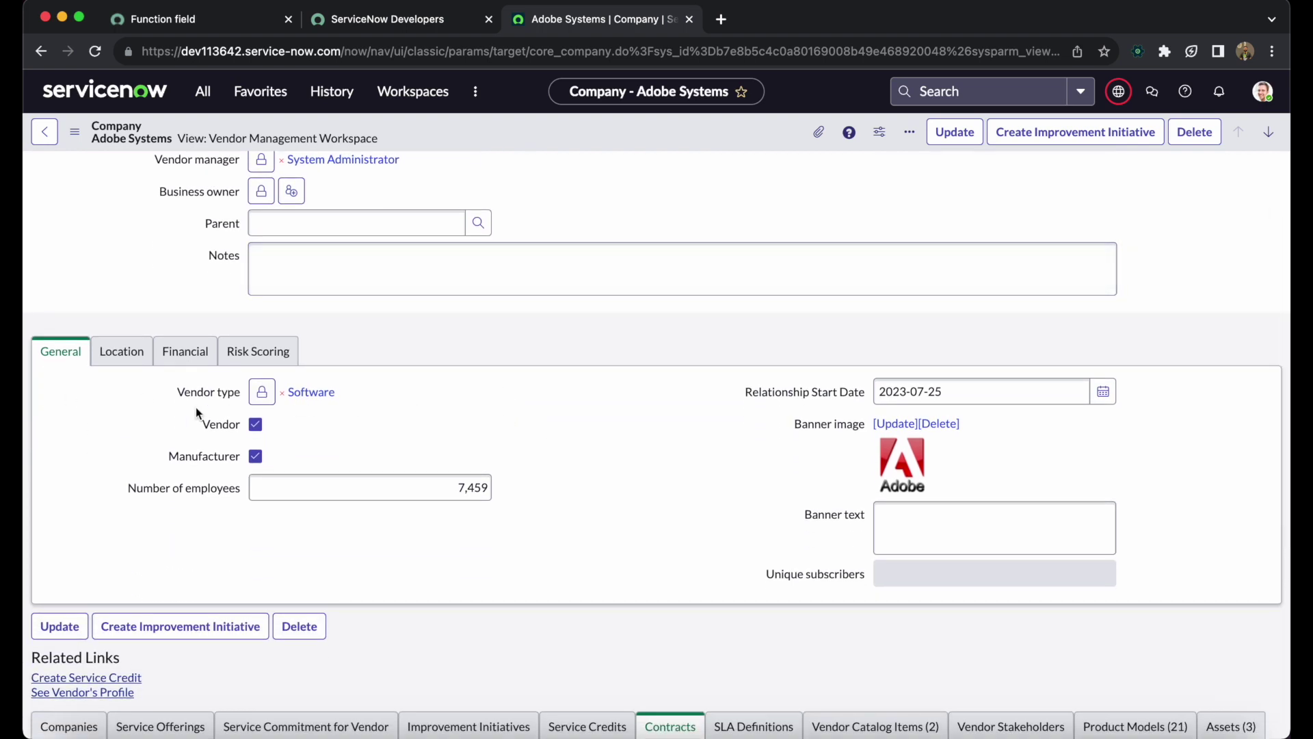
Review Adobe Systems' Location, Financial and Risk Scoring tabs
click(107, 356)
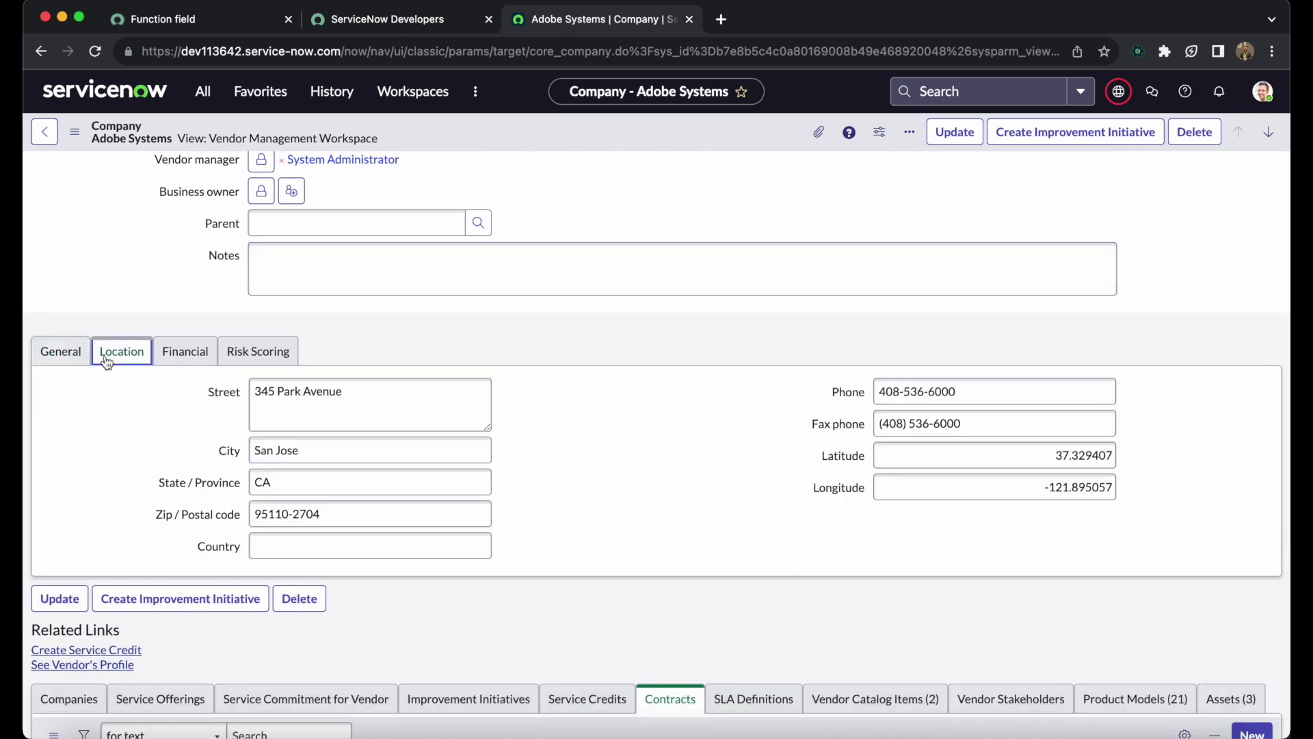
click(189, 363)
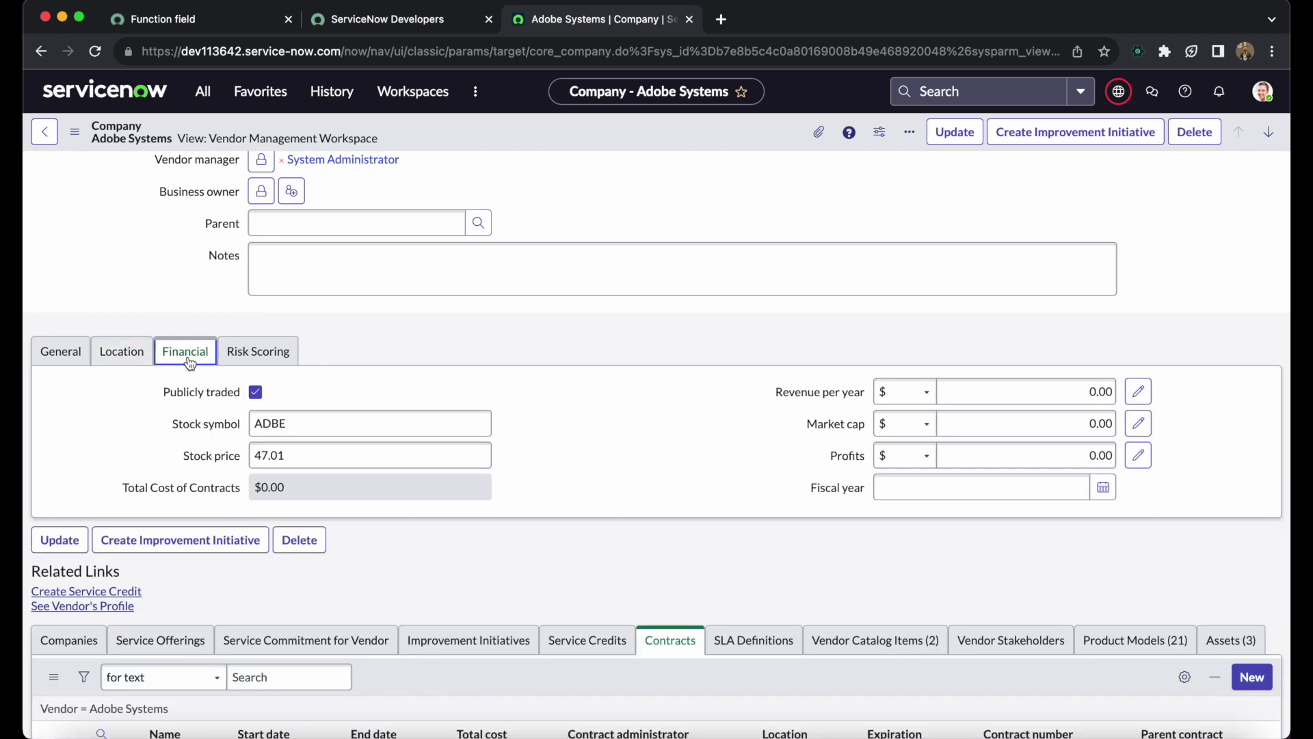
click(287, 352)
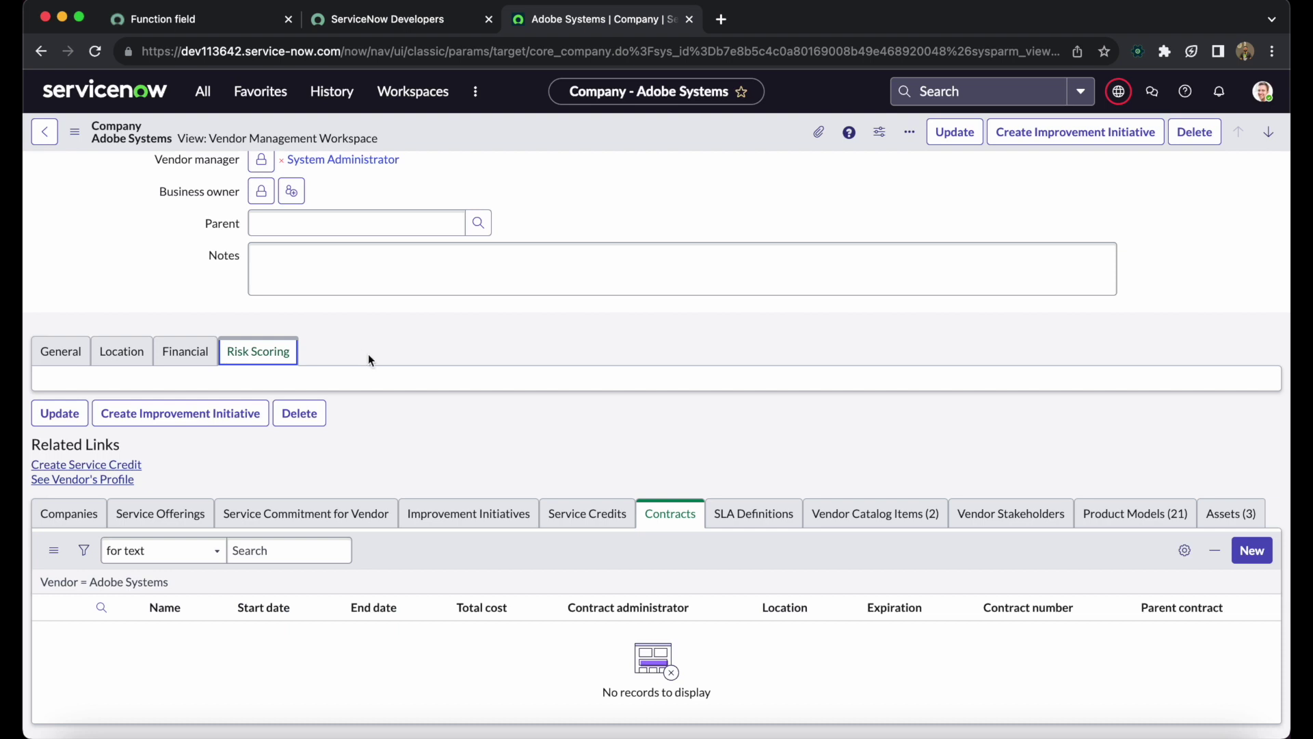
Start a new contract from the empty Contracts related list
scroll(404, 386, down, 1)
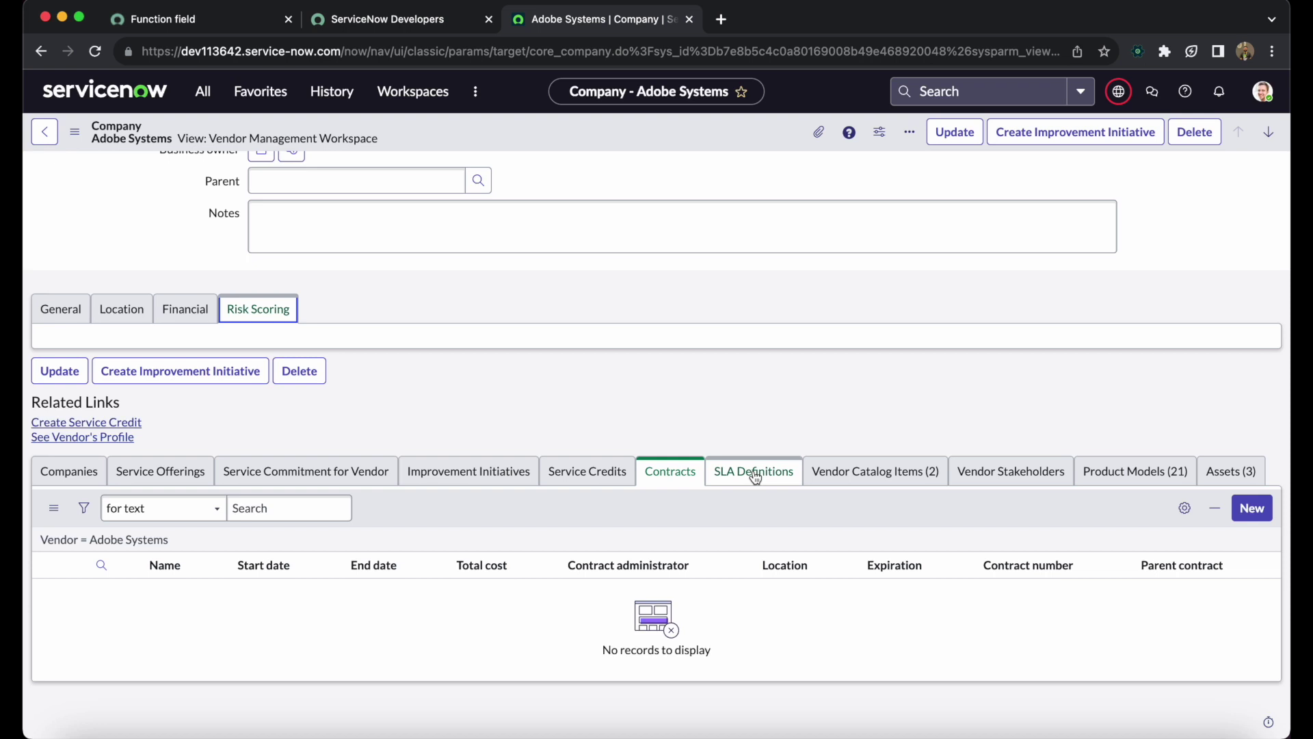
click(742, 398)
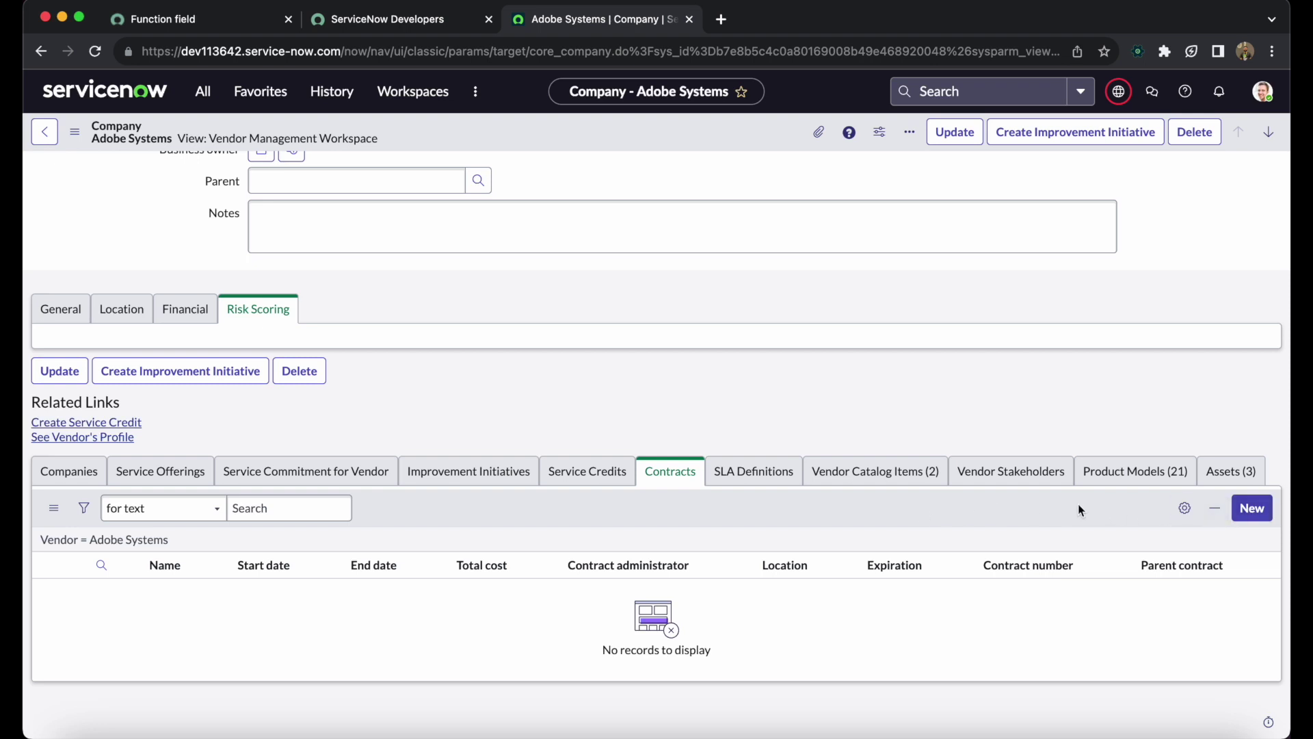
click(1265, 517)
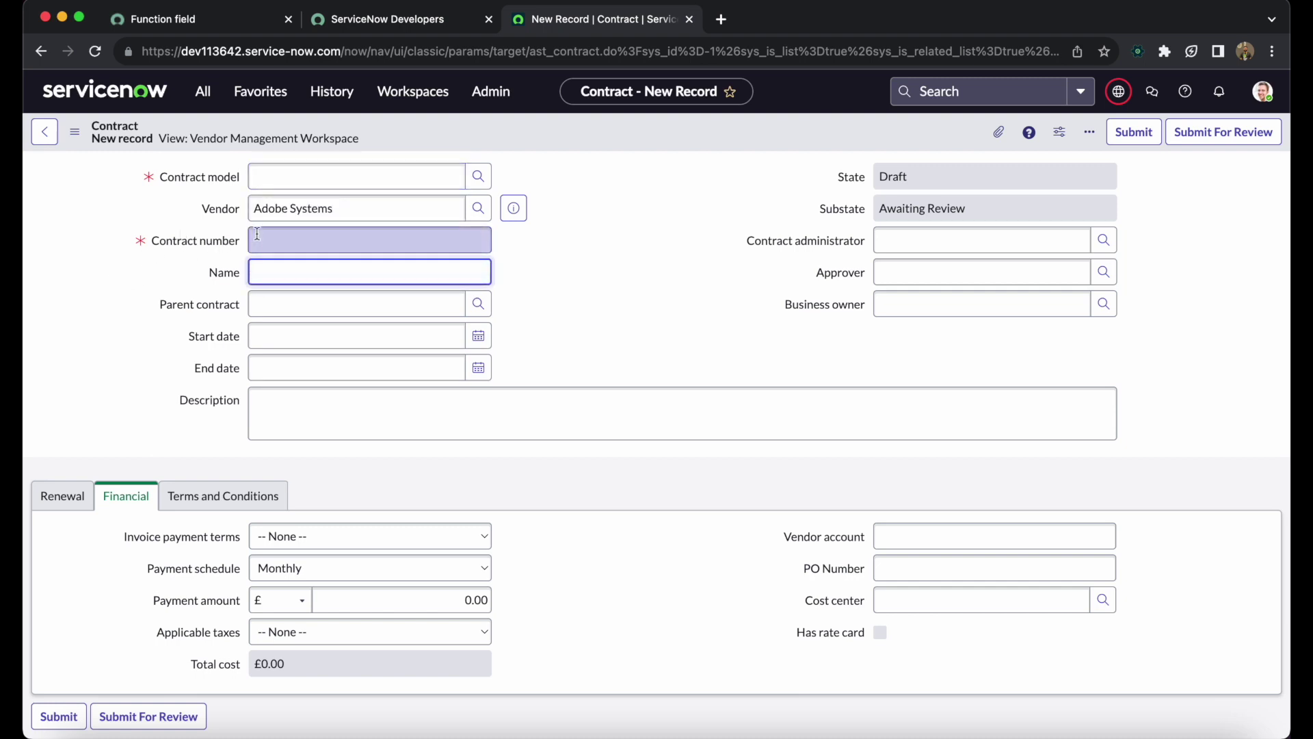
Choose Maintenance as the contract model from the lookup
click(358, 176)
click(482, 177)
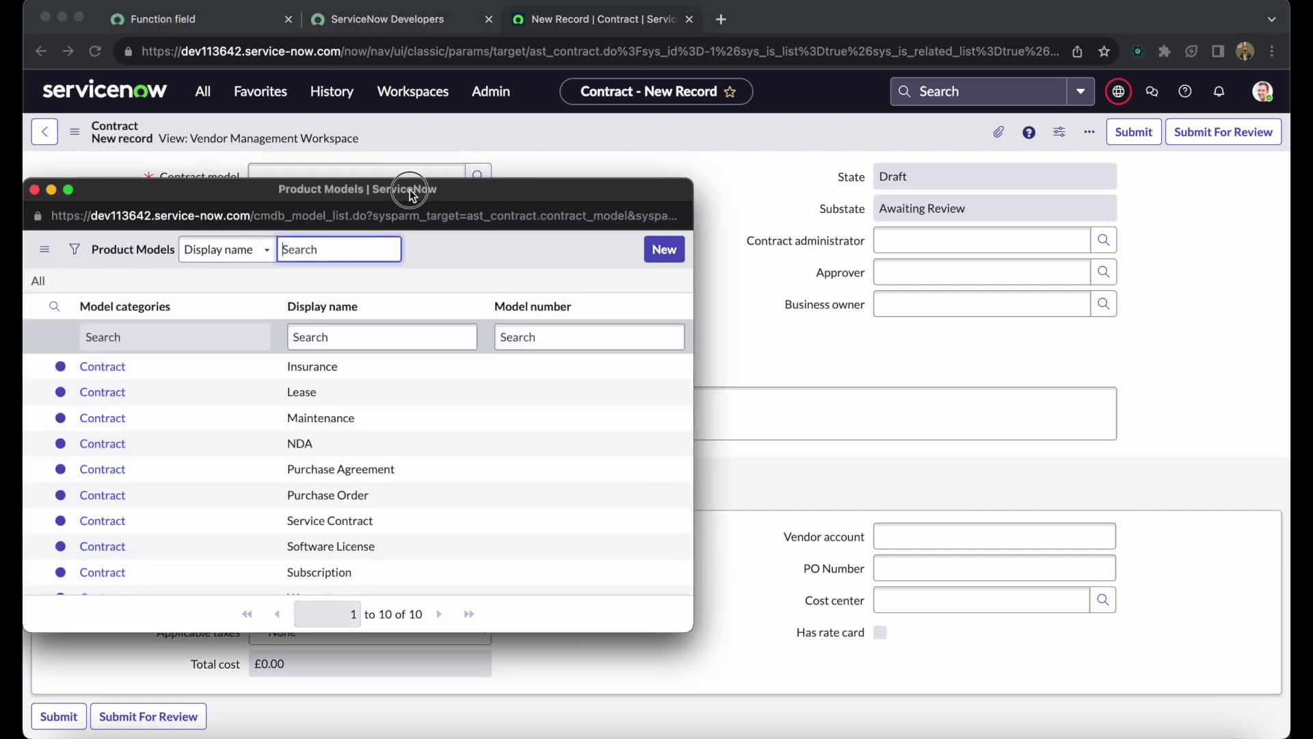
drag(403, 186, 523, 170)
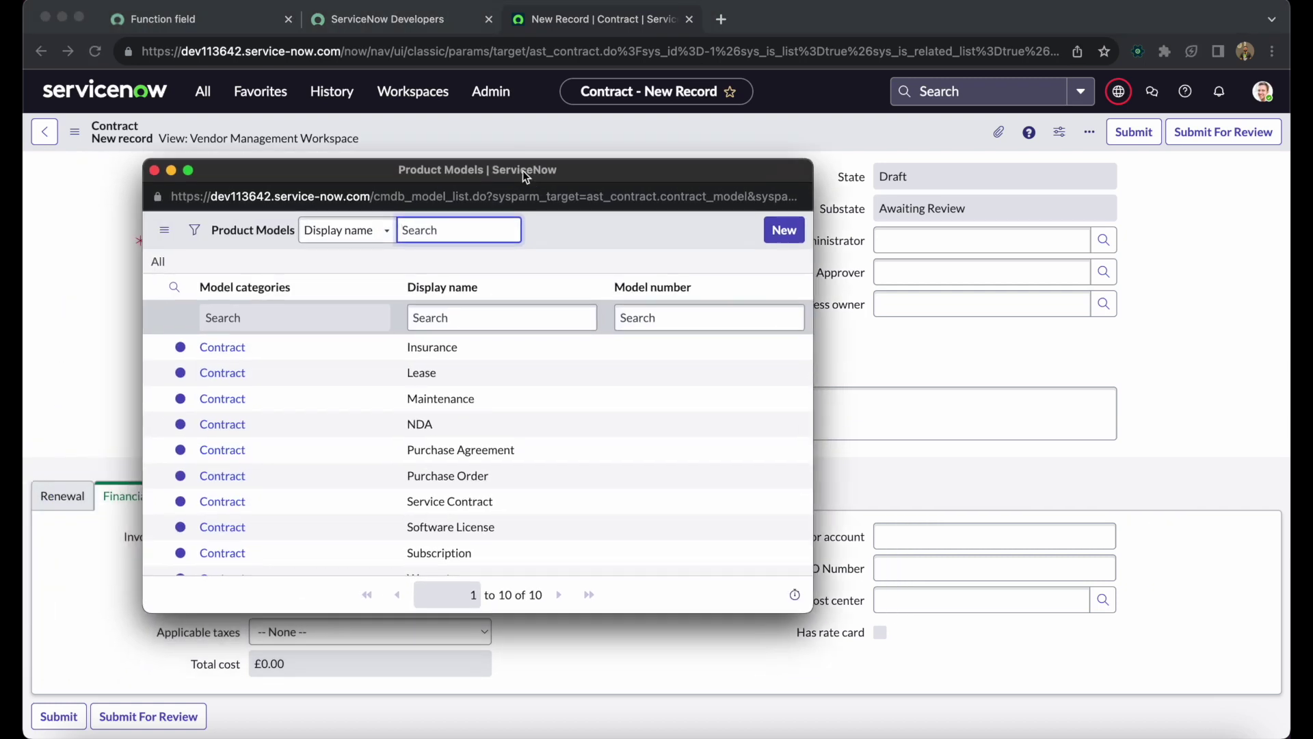
scroll(273, 440, down, 1)
scroll(356, 410, up, 1)
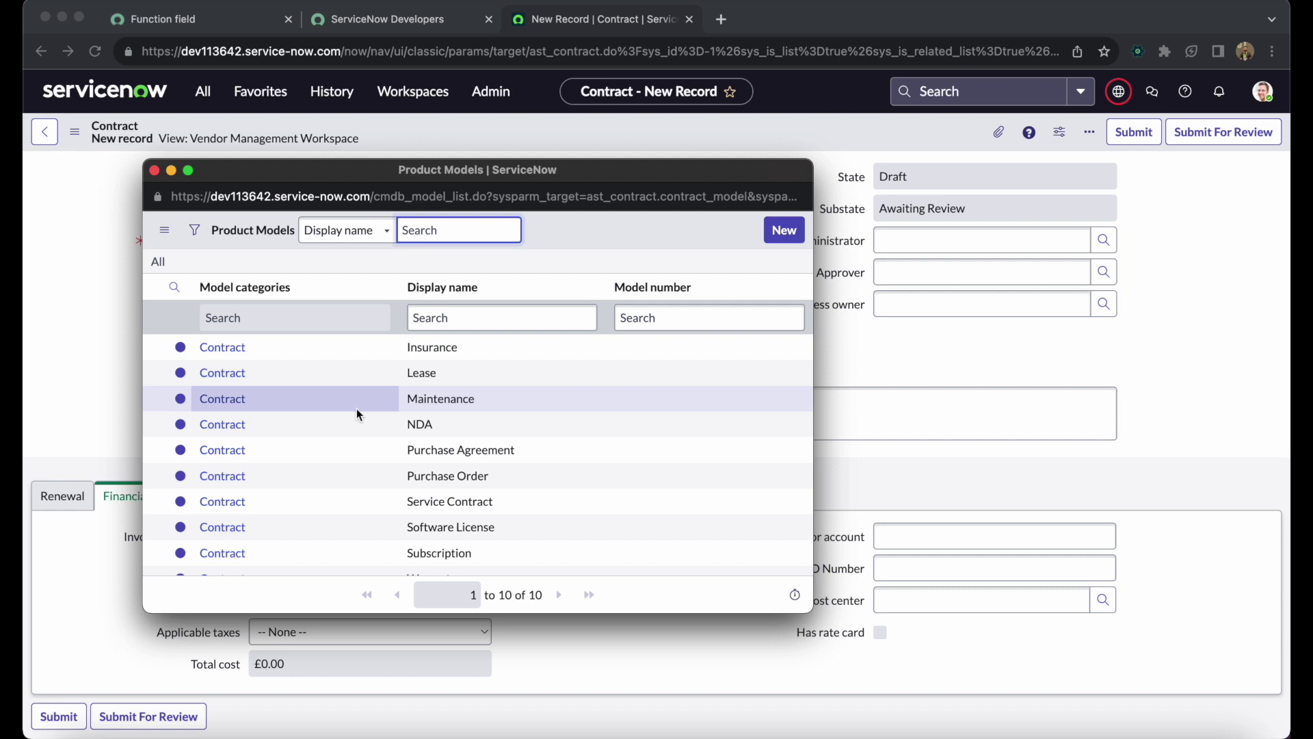
click(228, 401)
Enter CO1234 as the contract number and save the contract
click(321, 240)
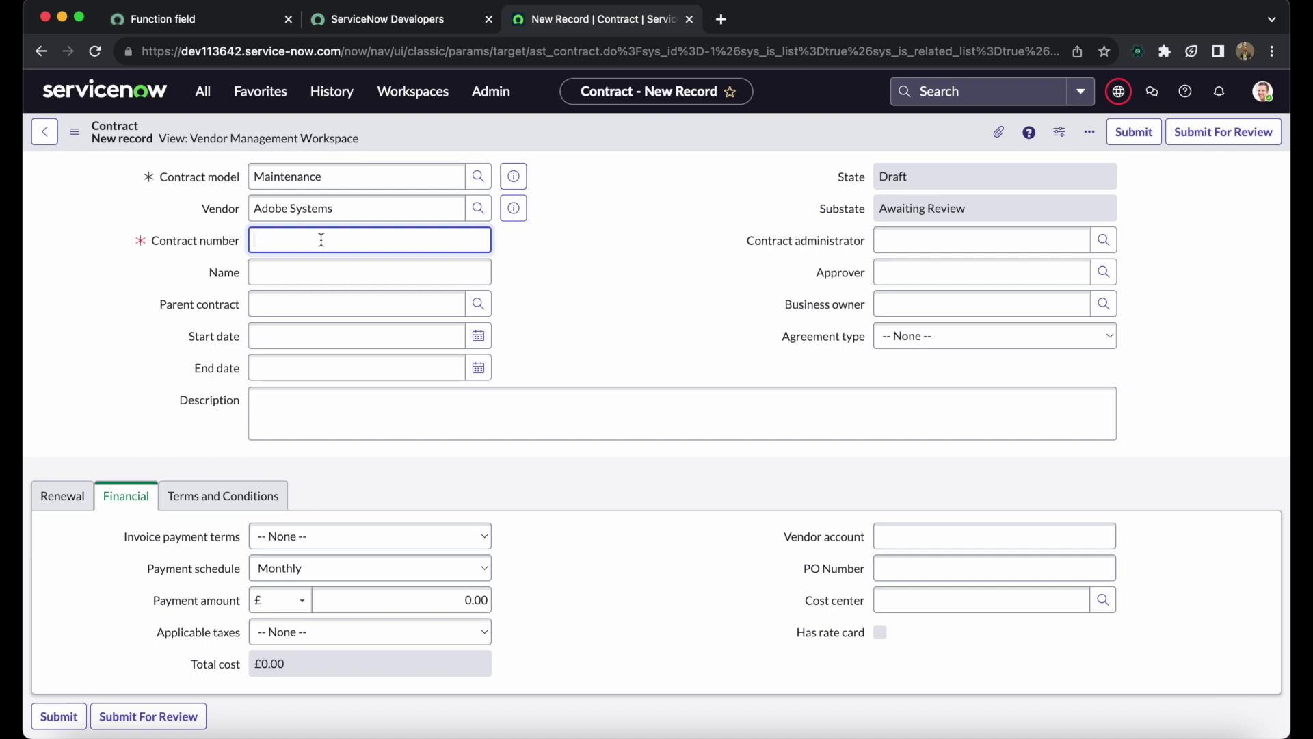
text(CO1234)
click(584, 261)
click(75, 132)
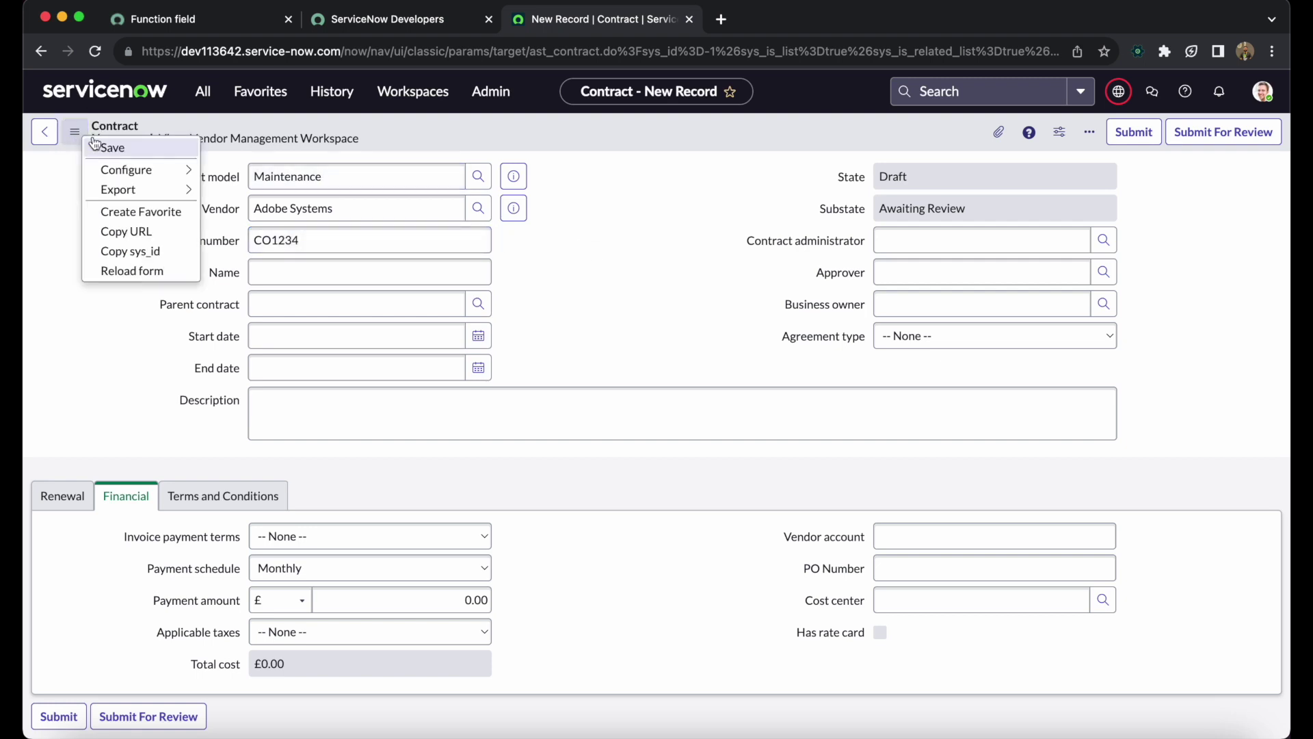
click(134, 145)
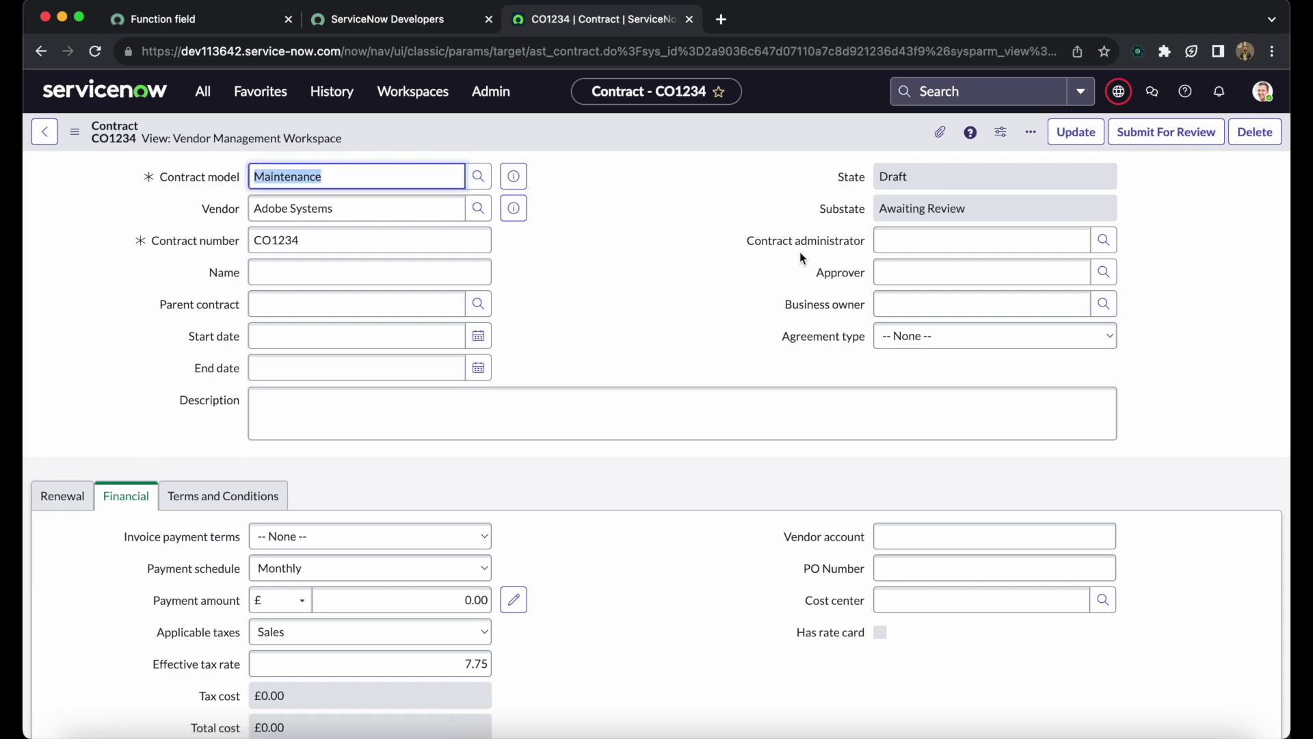
Highlight the contract's Draft state and Awaiting Review substate
click(825, 216)
double_click(825, 216)
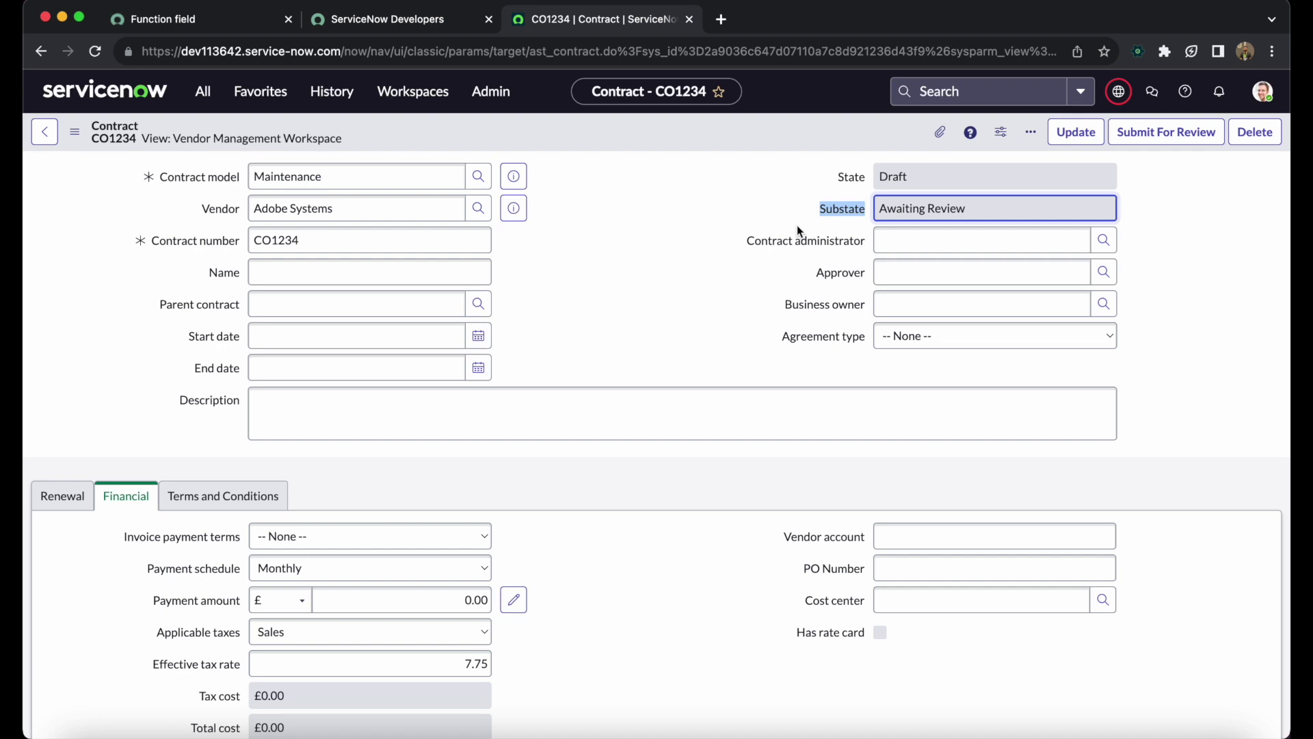
double_click(851, 176)
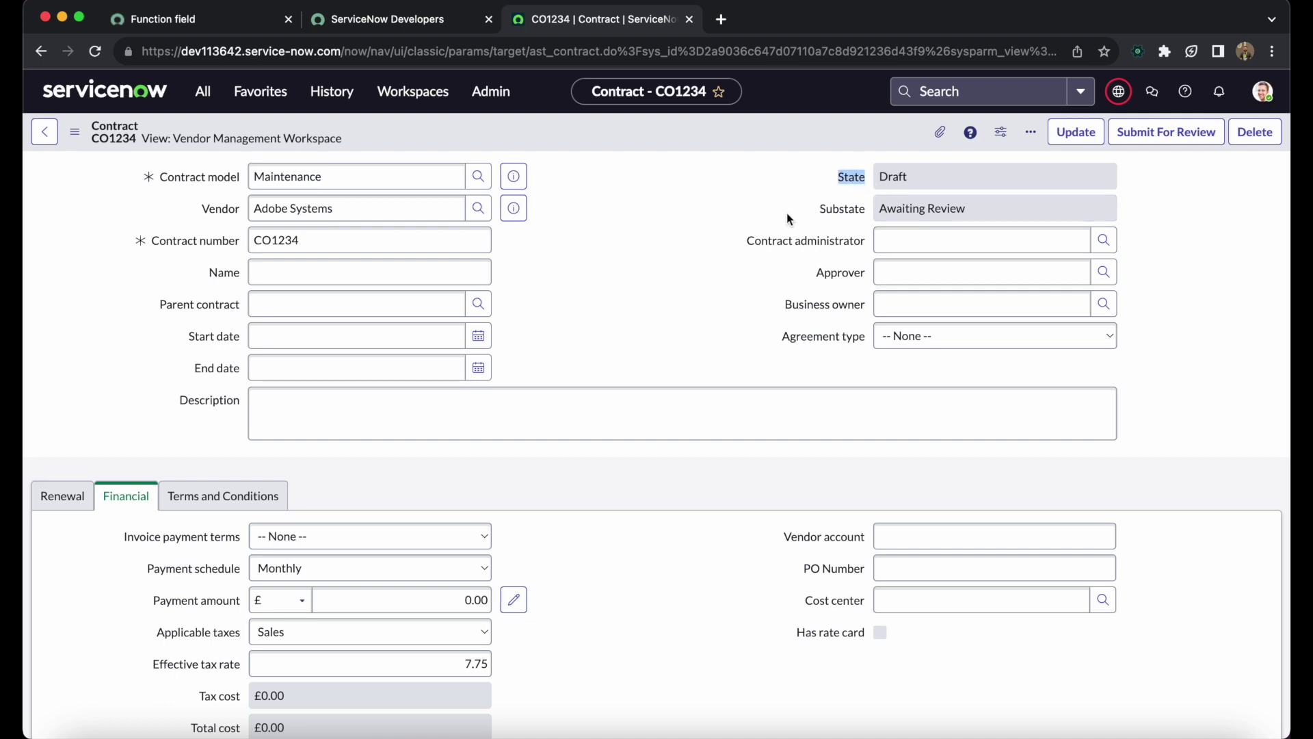
drag(860, 208, 820, 209)
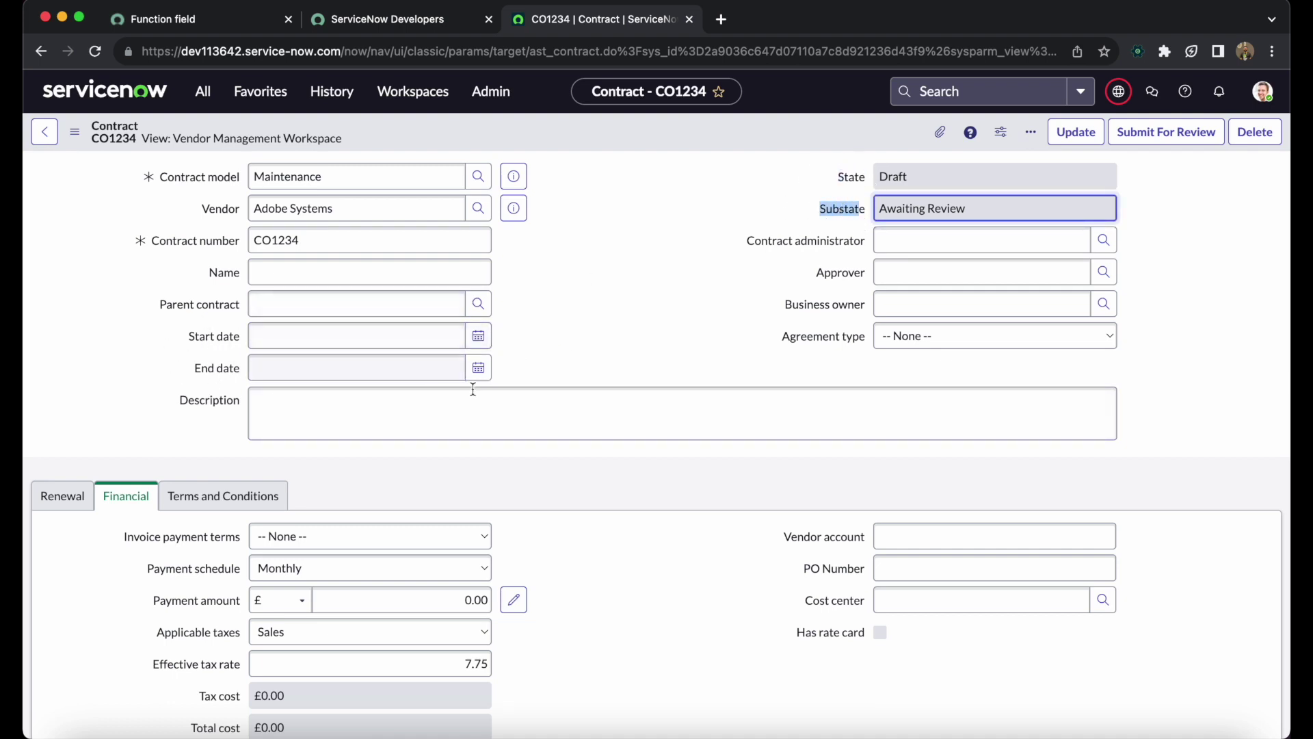
click(540, 335)
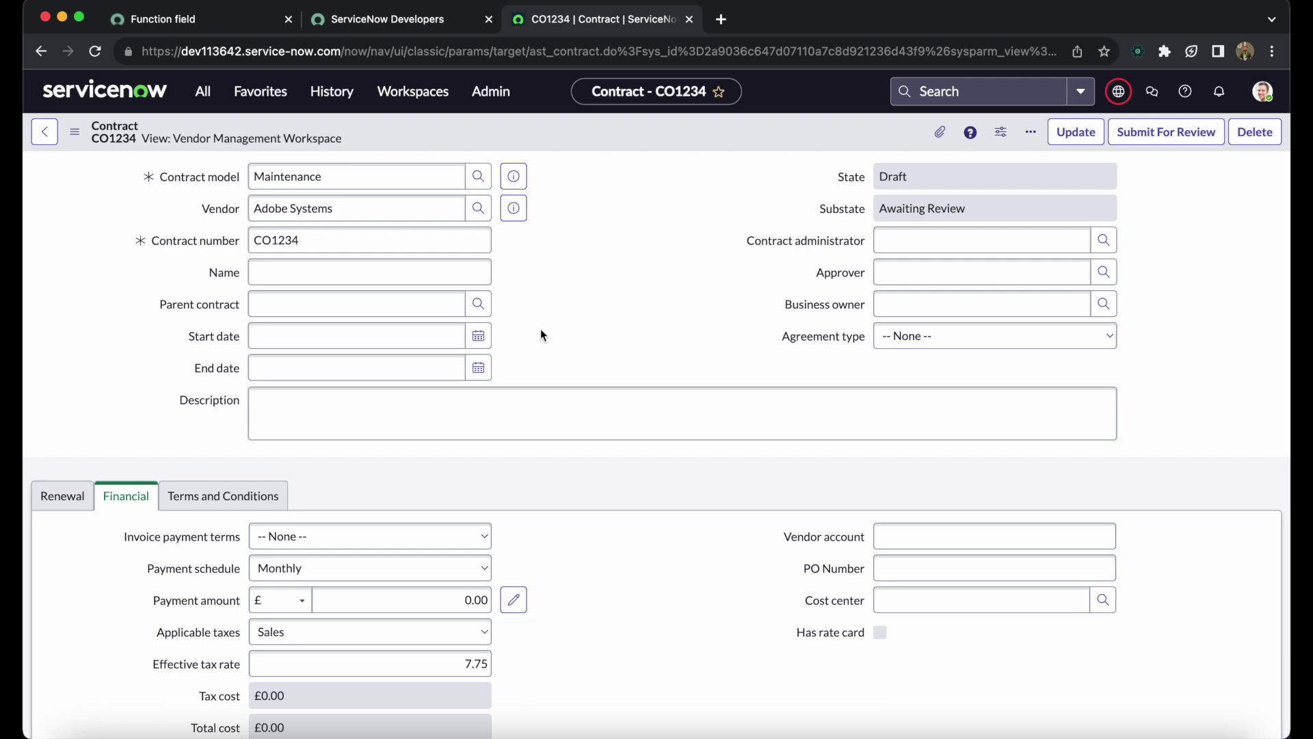
Set start date 2023-07-30 and end date 2023-08-05, then save
click(478, 336)
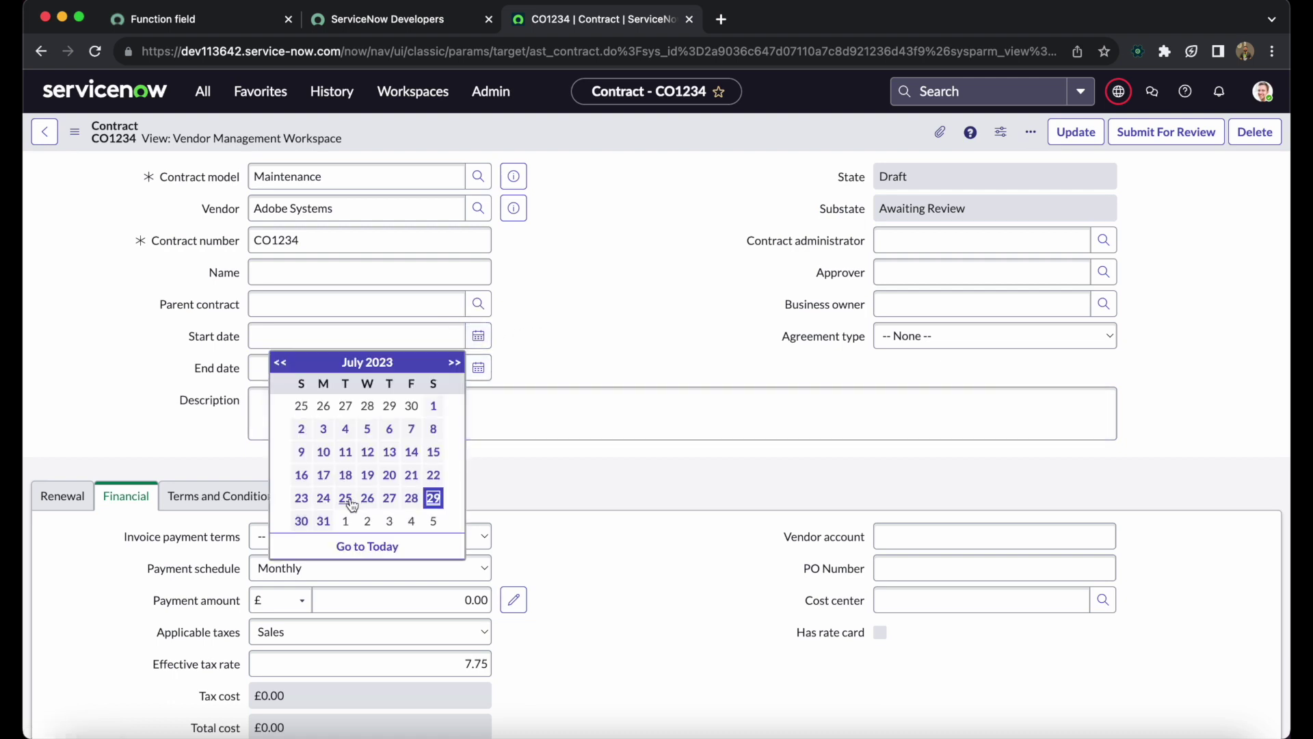
click(301, 520)
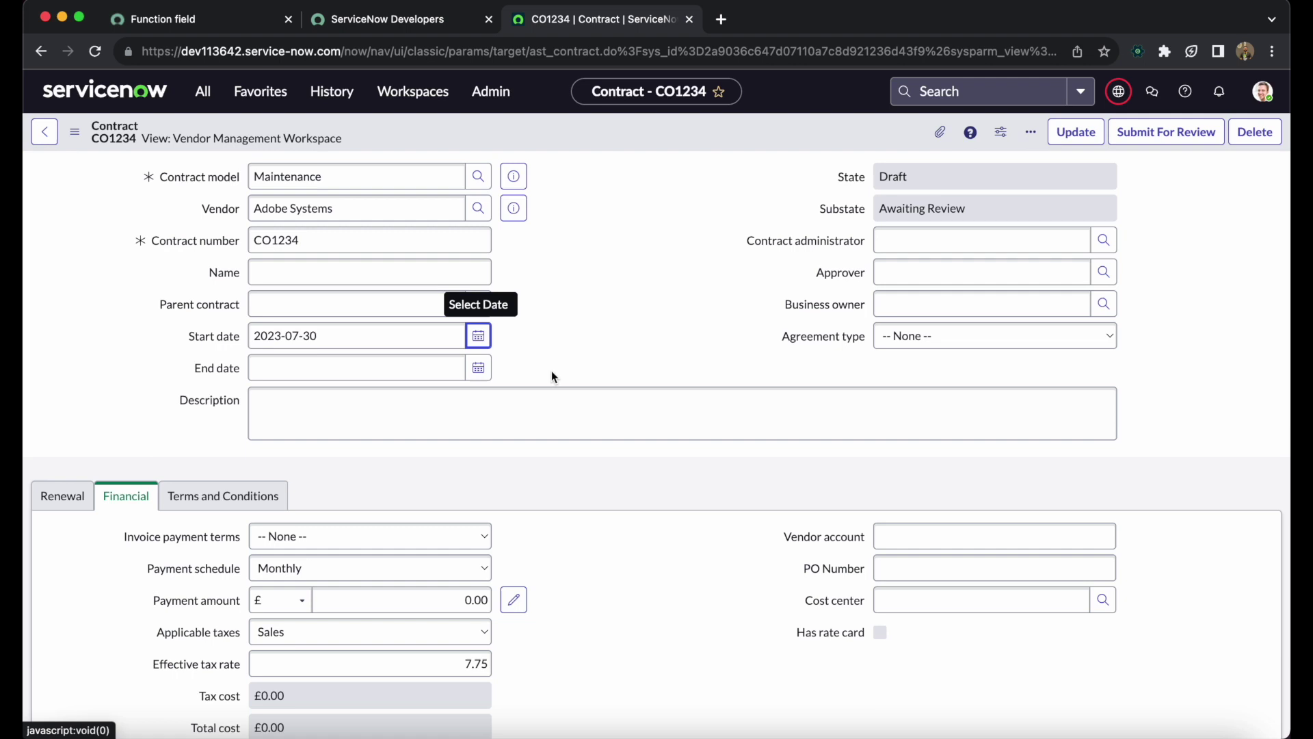
click(478, 368)
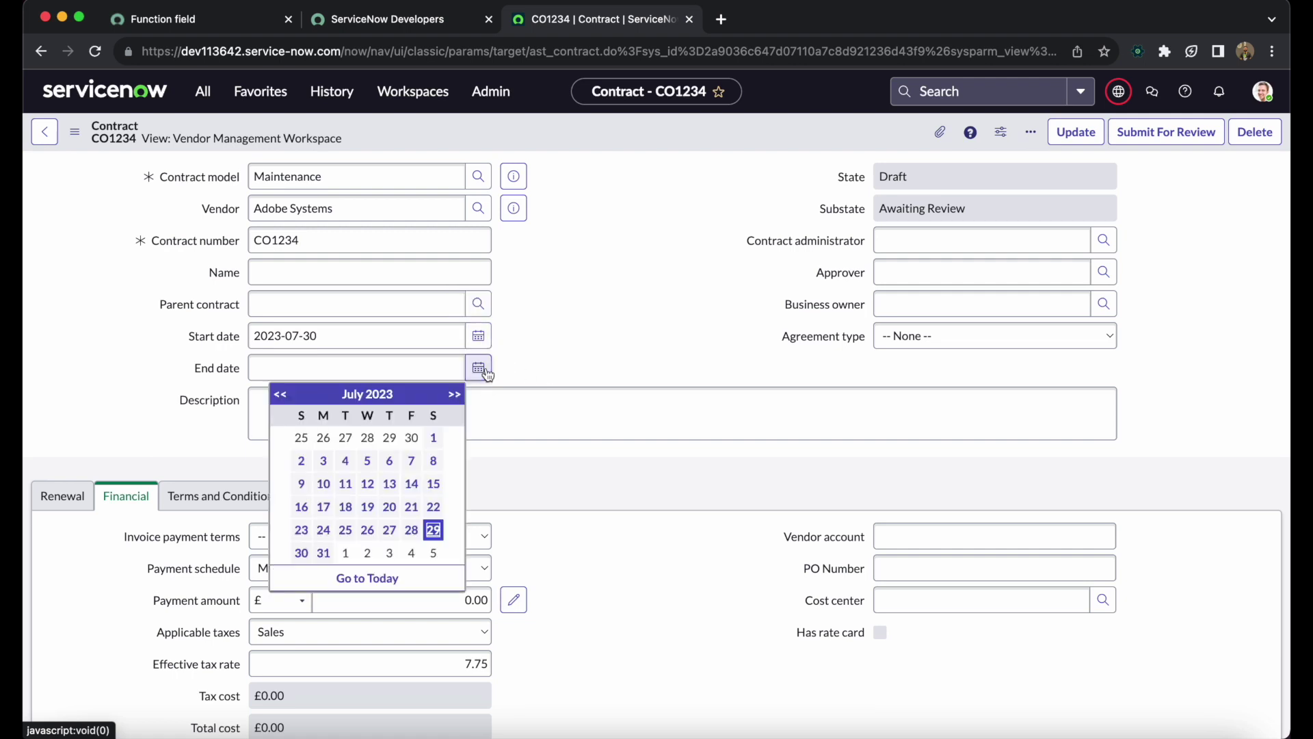
click(431, 555)
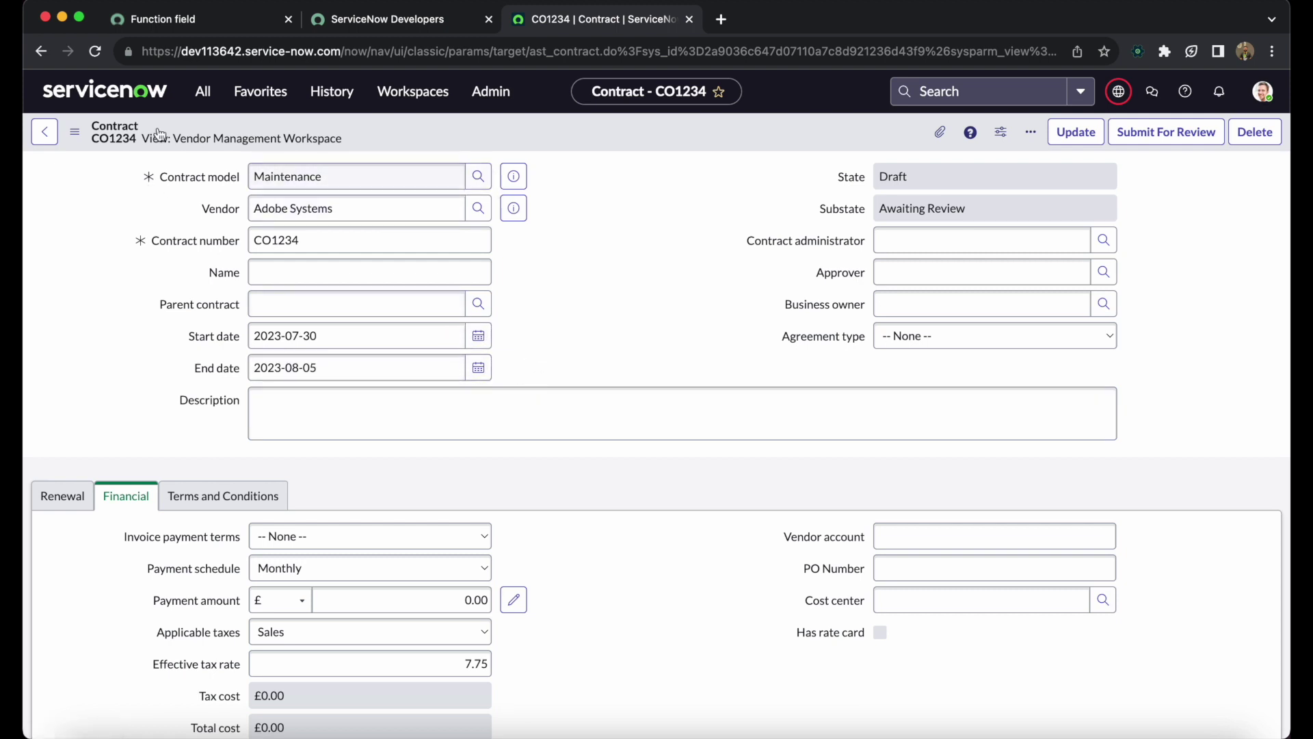
click(74, 132)
click(129, 149)
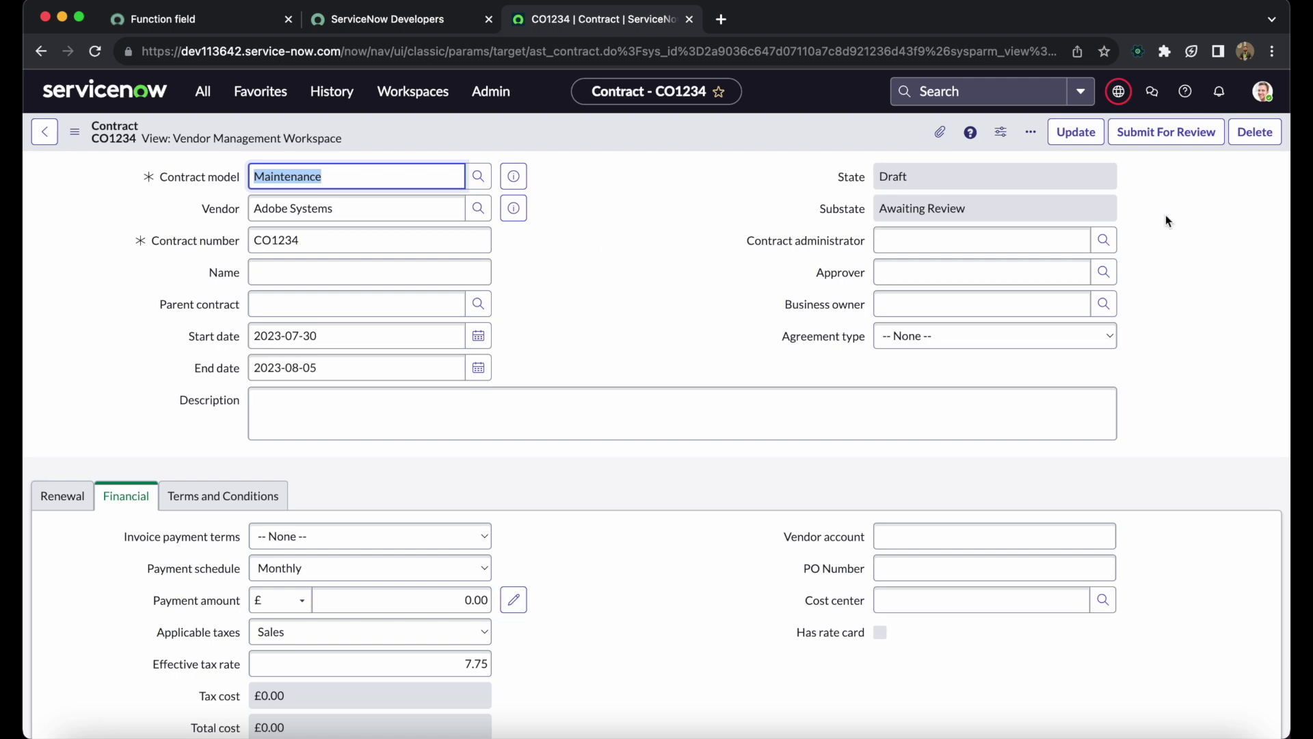
Submit for review, dismiss the missing-approver warning, and open Approver dictionary info
click(1161, 140)
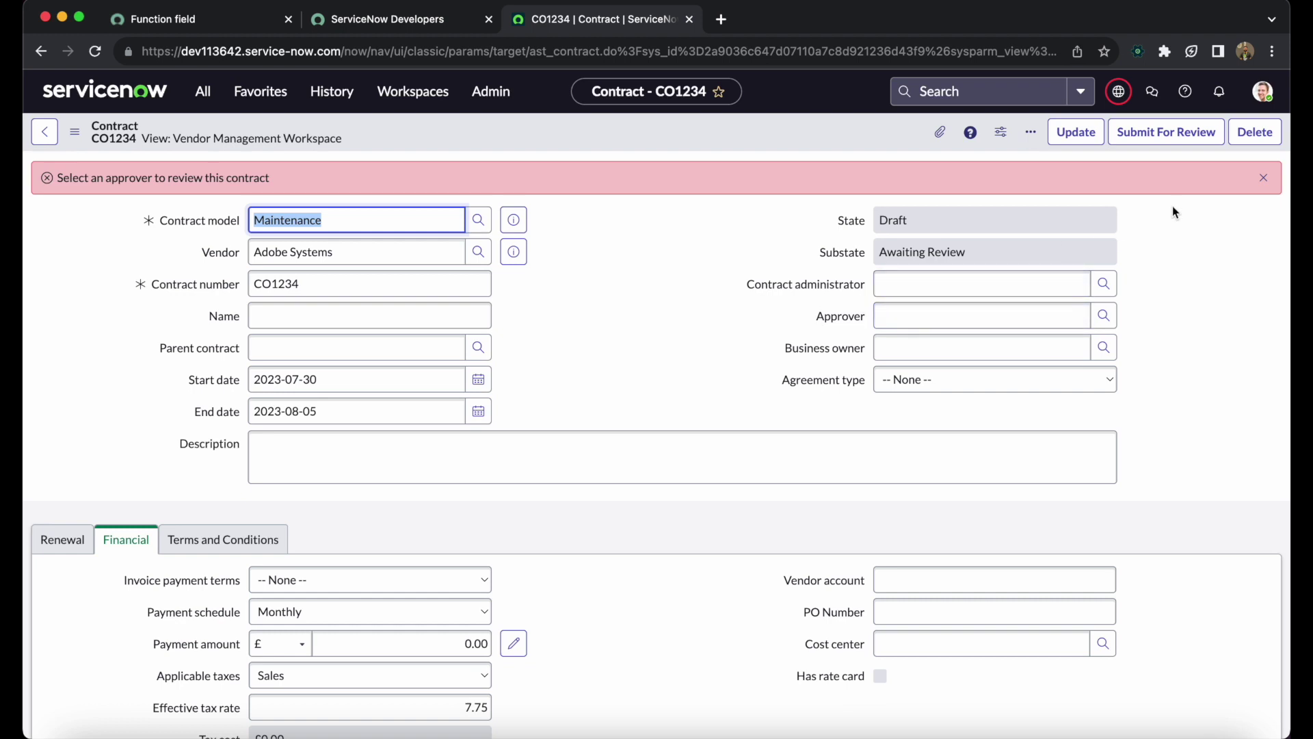
click(1263, 180)
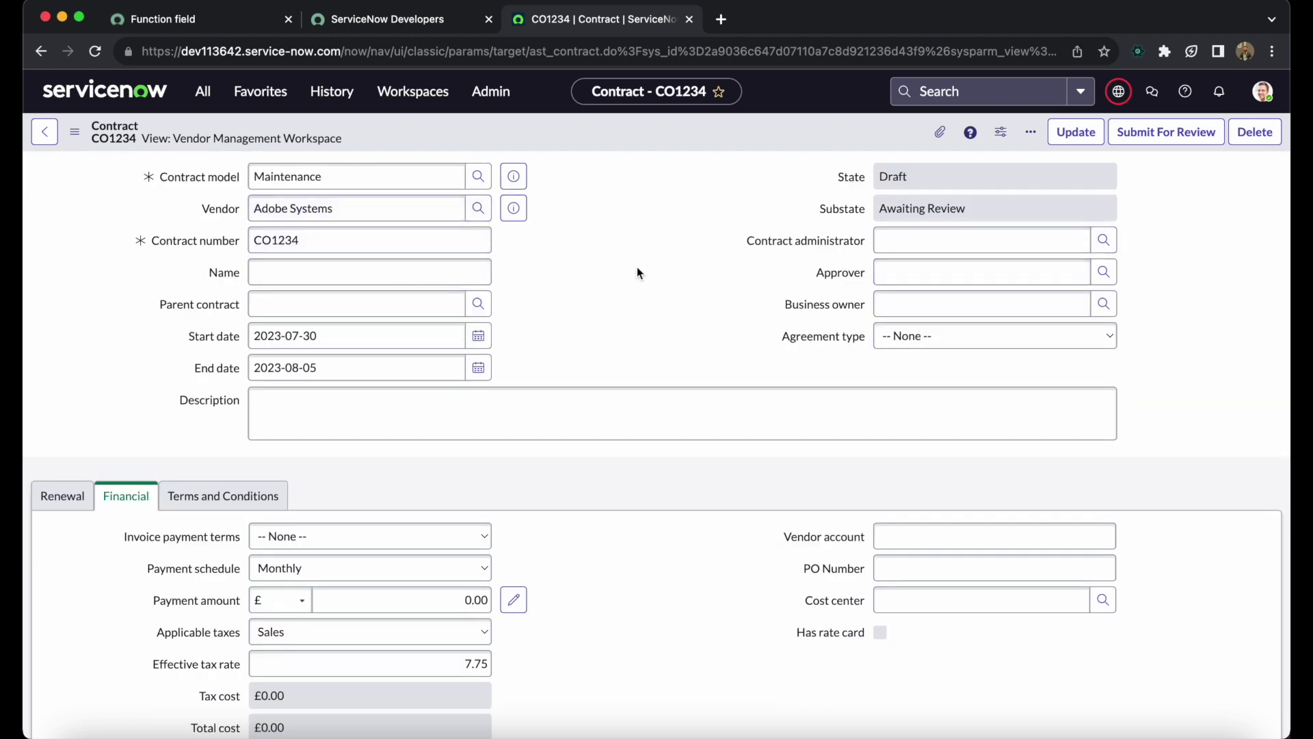
right_click(832, 272)
click(892, 344)
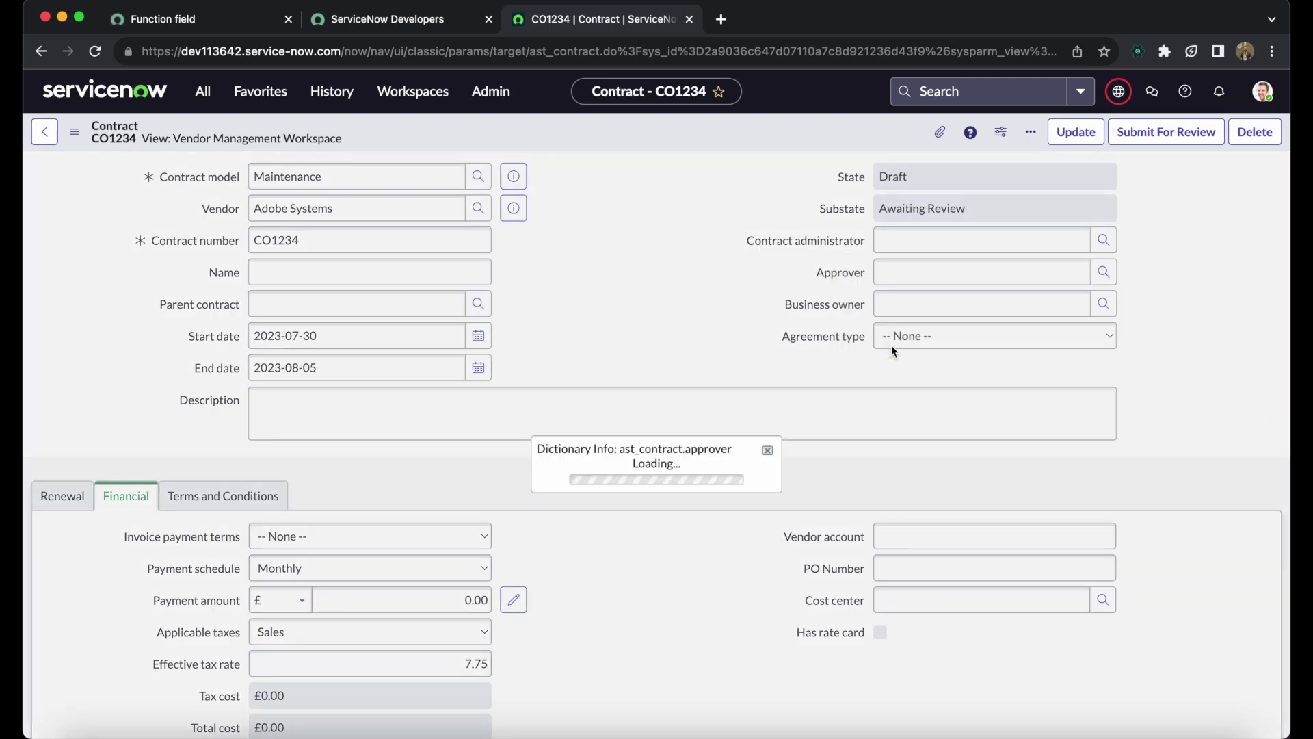
Note the required contract_manager role and open the Approver user lookup
drag(662, 482, 758, 481)
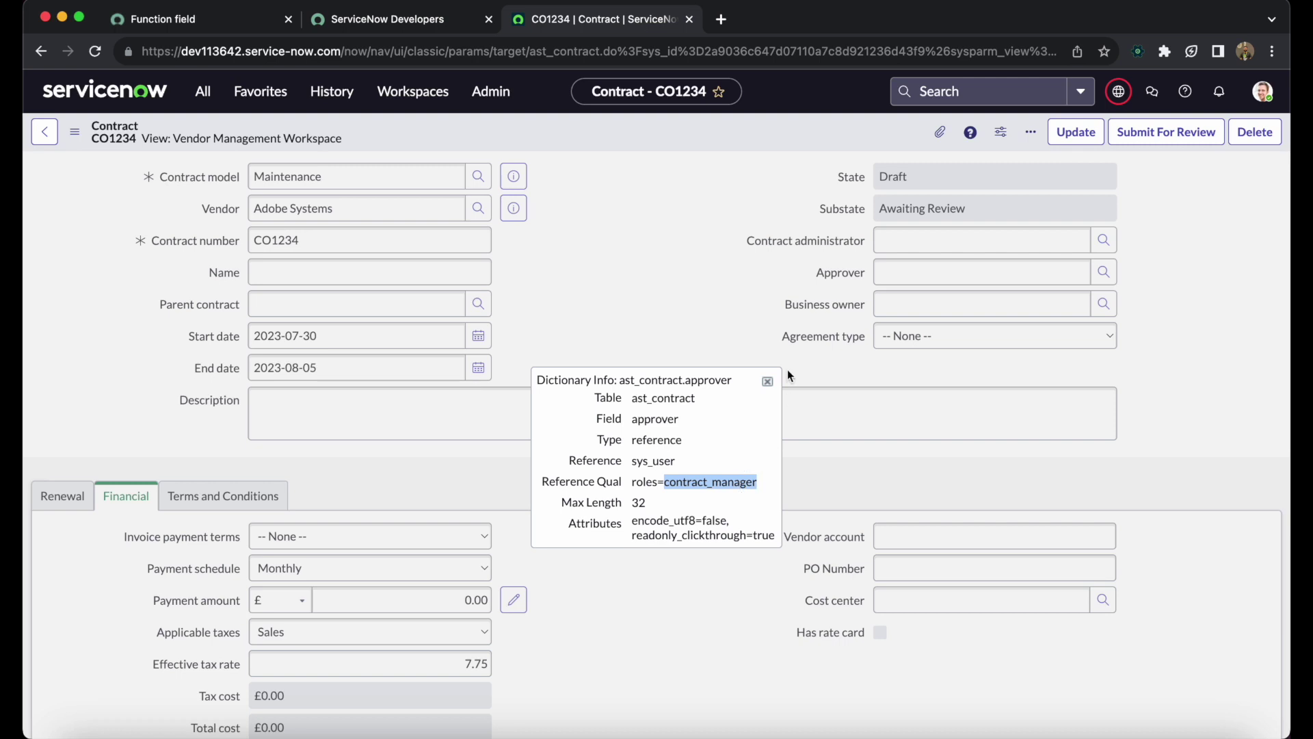
click(767, 380)
click(1029, 276)
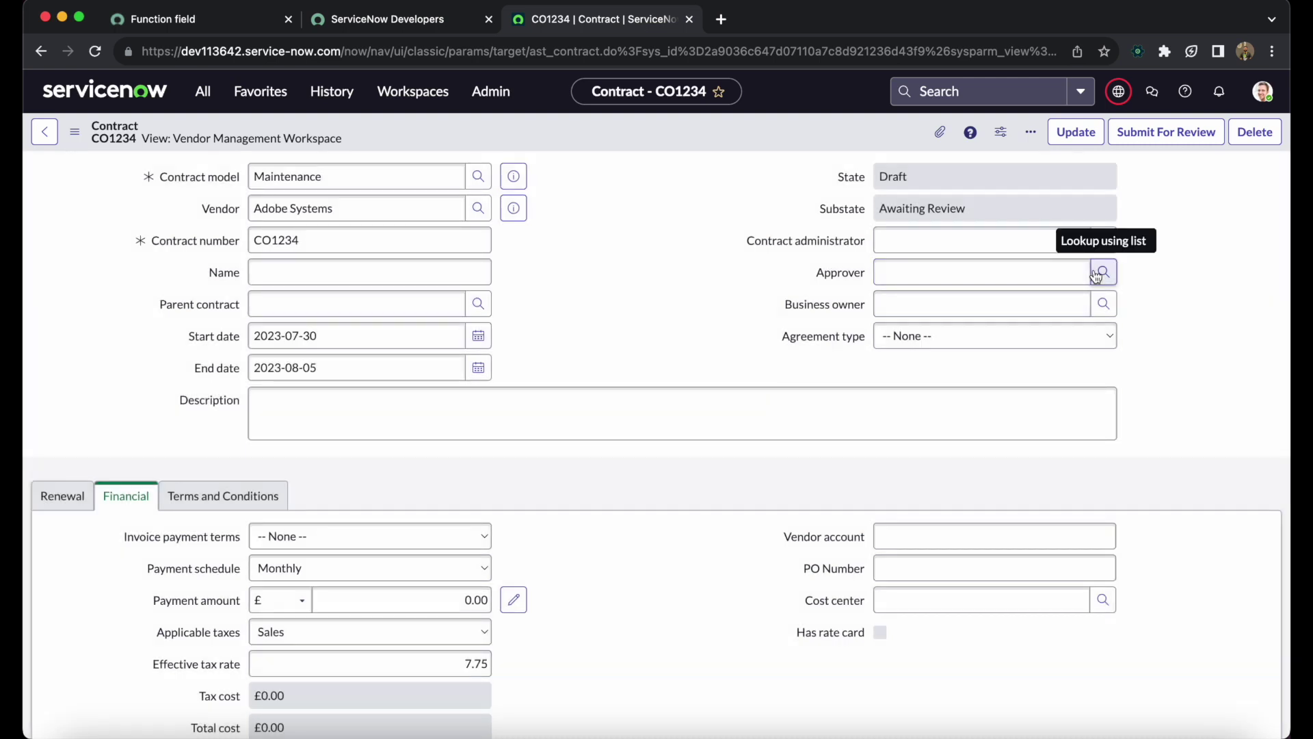
click(1103, 272)
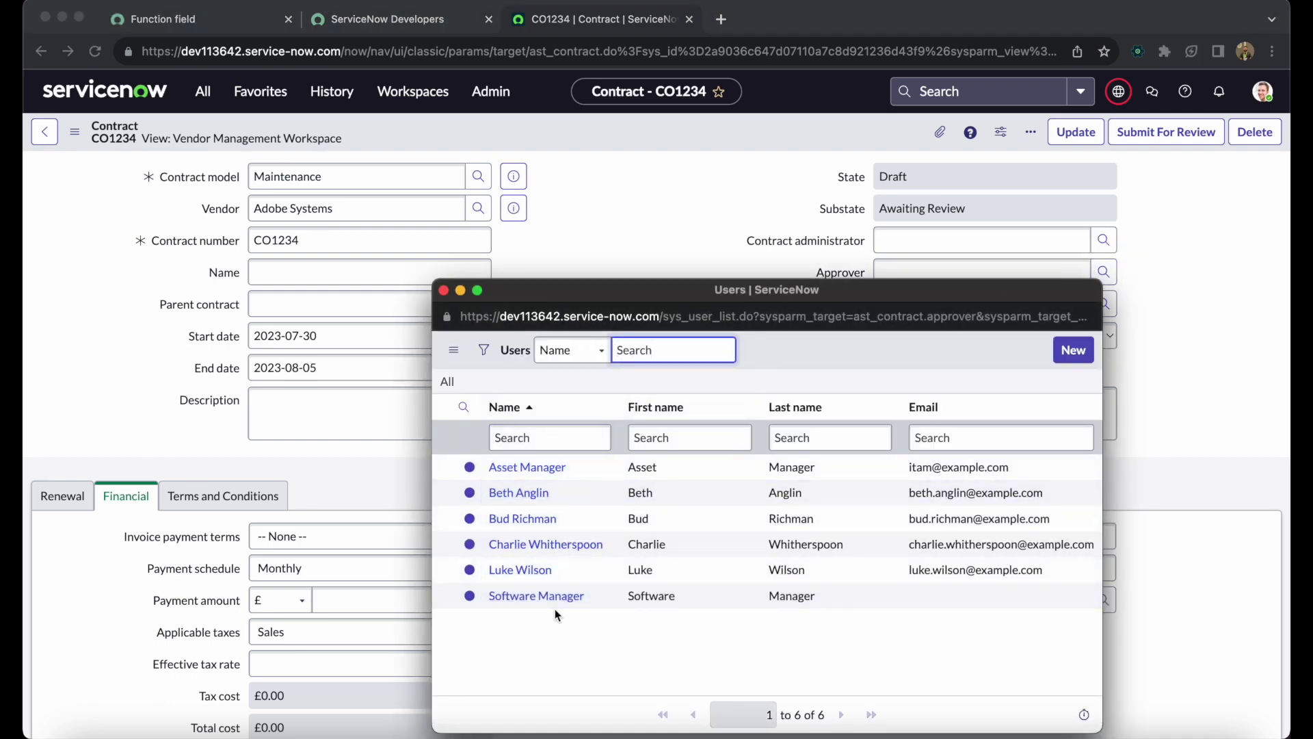
Assign the approver, resubmit for review, and confirm the substate reads Under Review
click(519, 494)
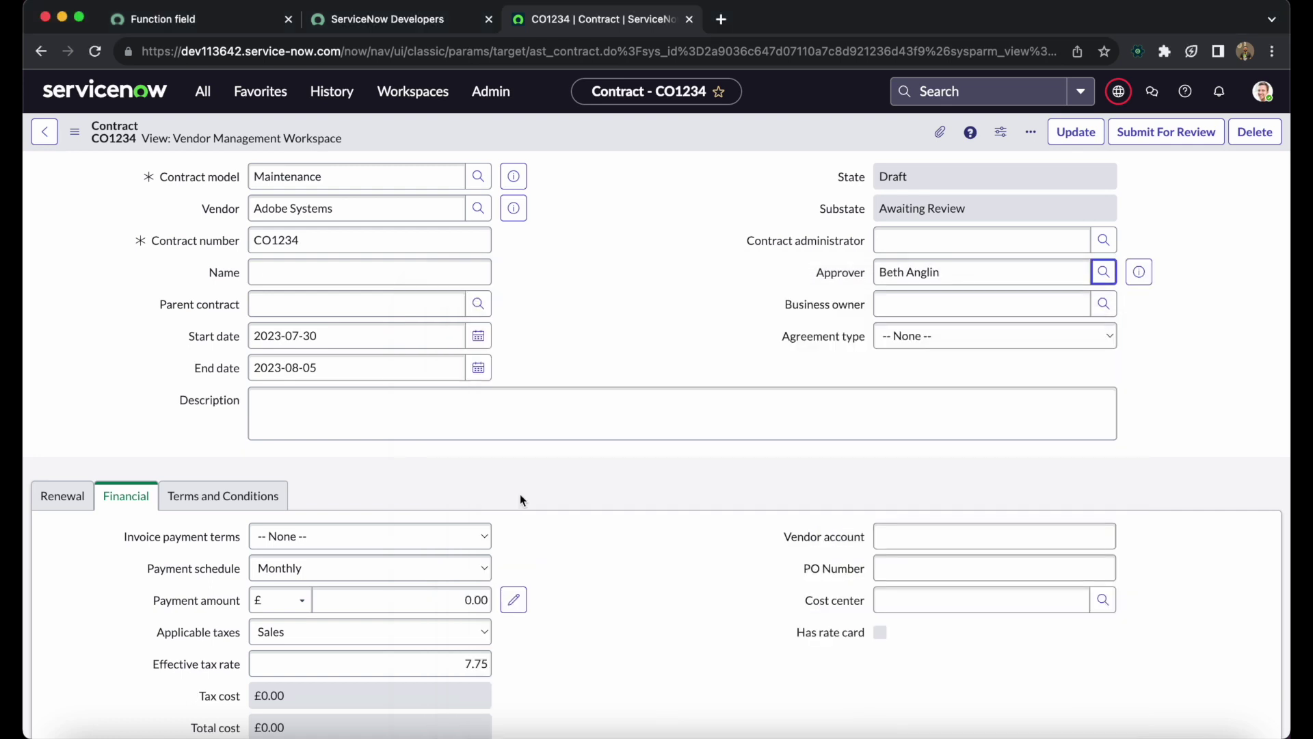
click(1134, 136)
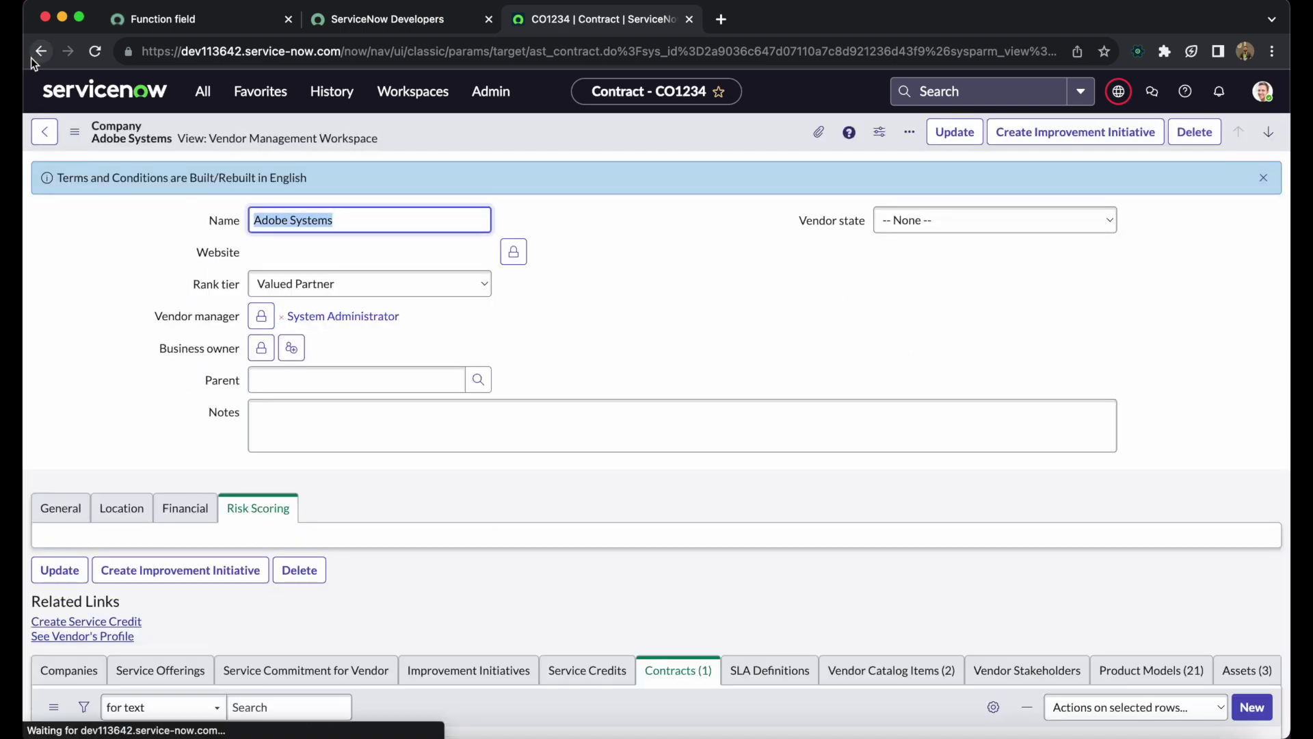
click(31, 57)
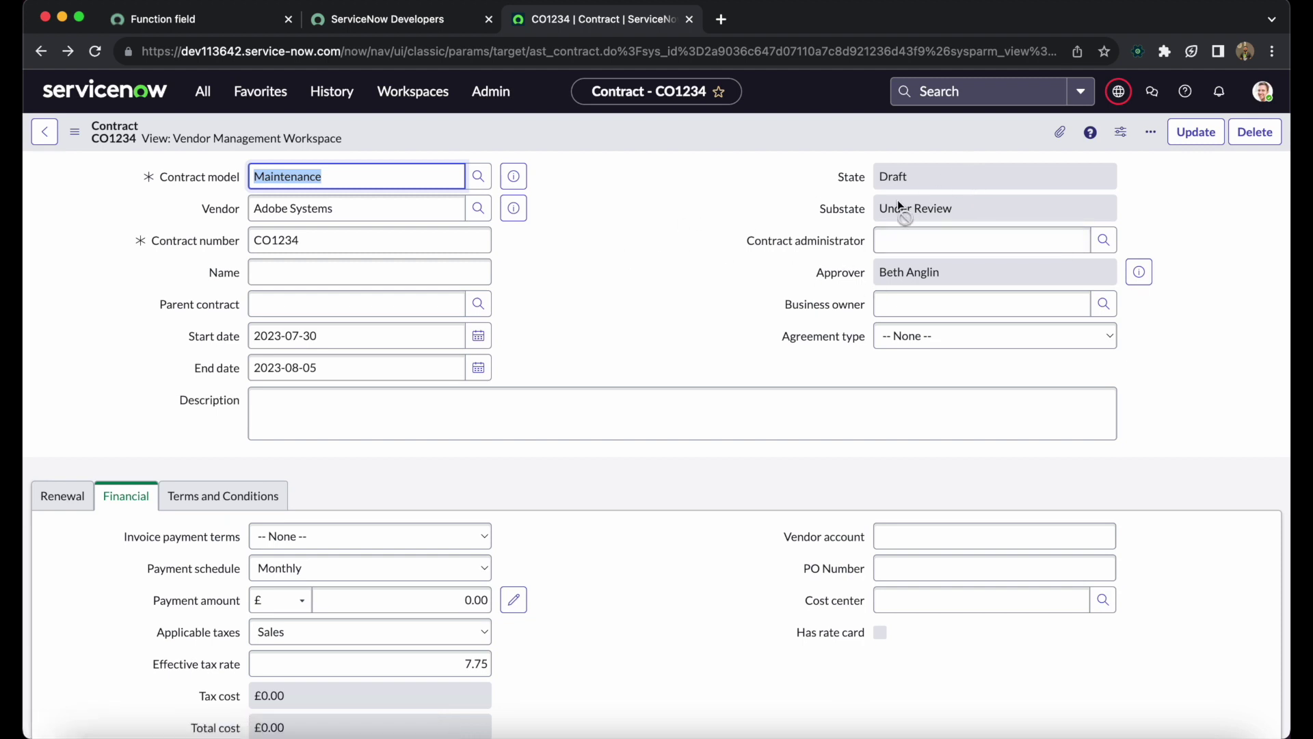
click(968, 209)
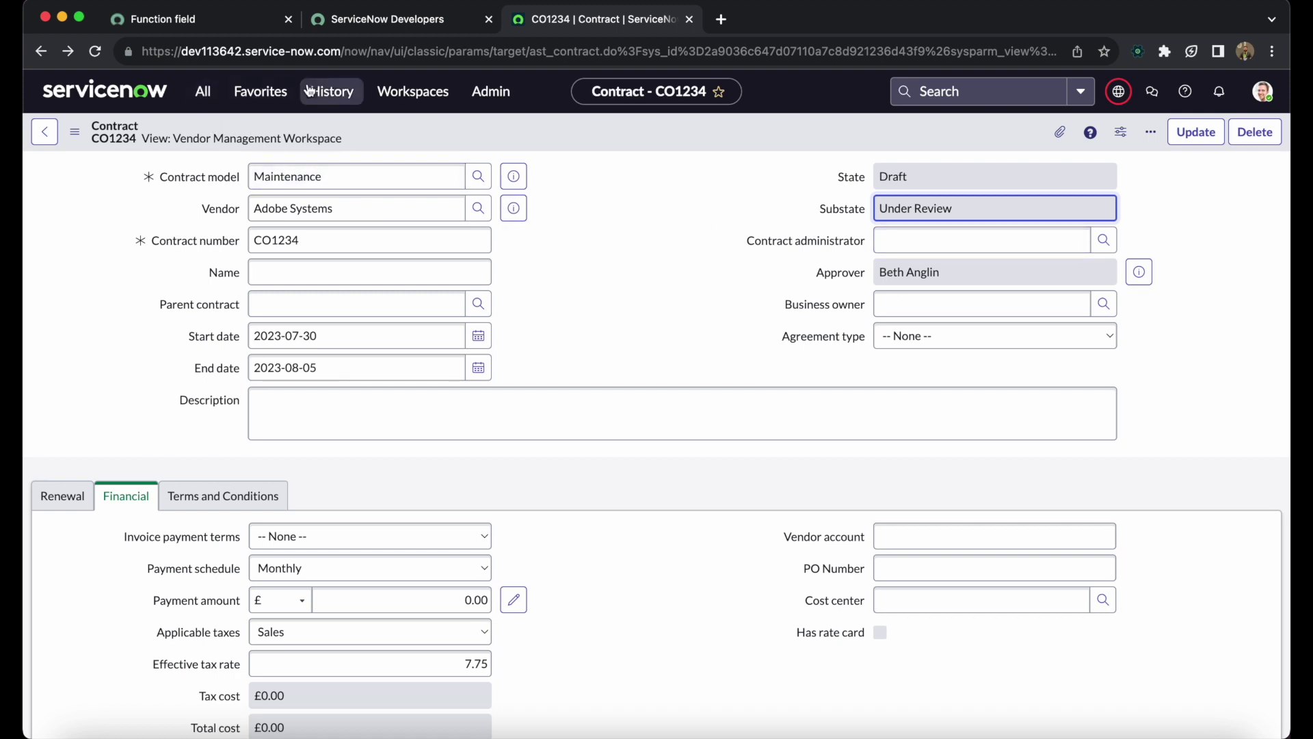
Filter the navigator for 'approve' and open My Approvals with filters cleared
click(204, 92)
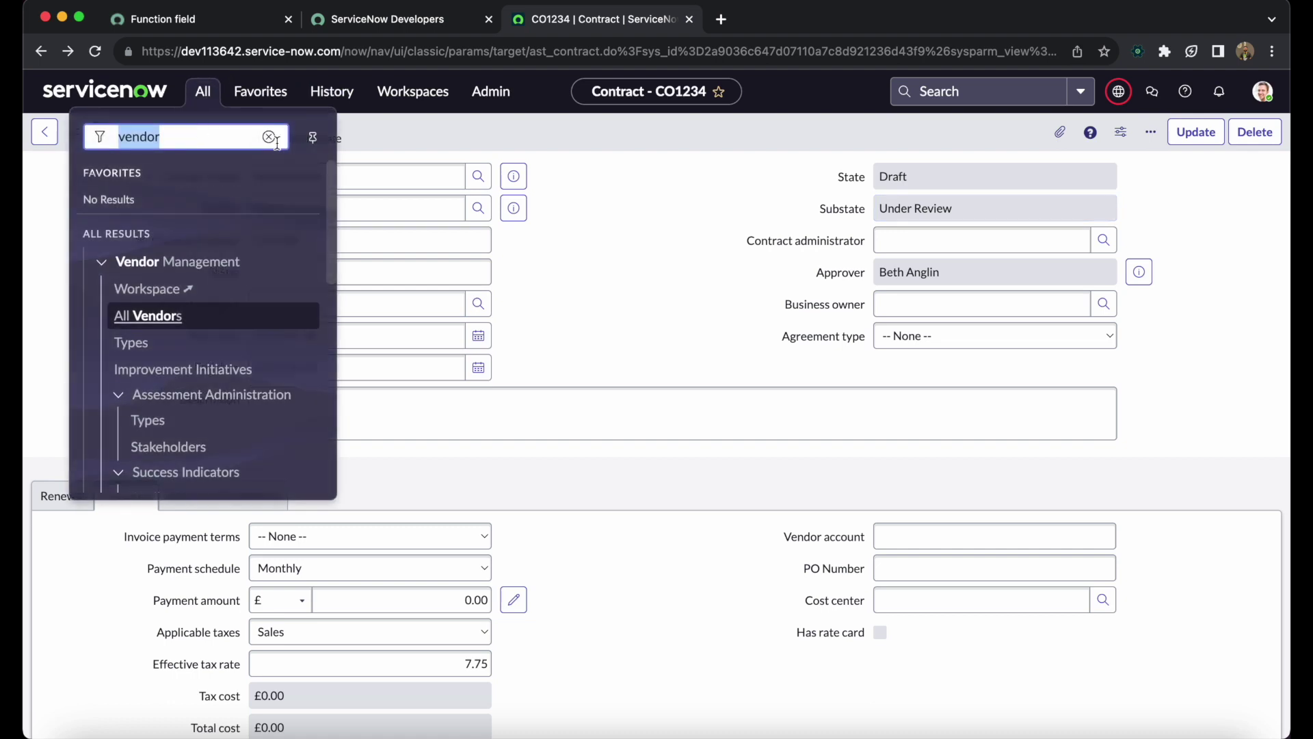
click(269, 137)
text(approver)
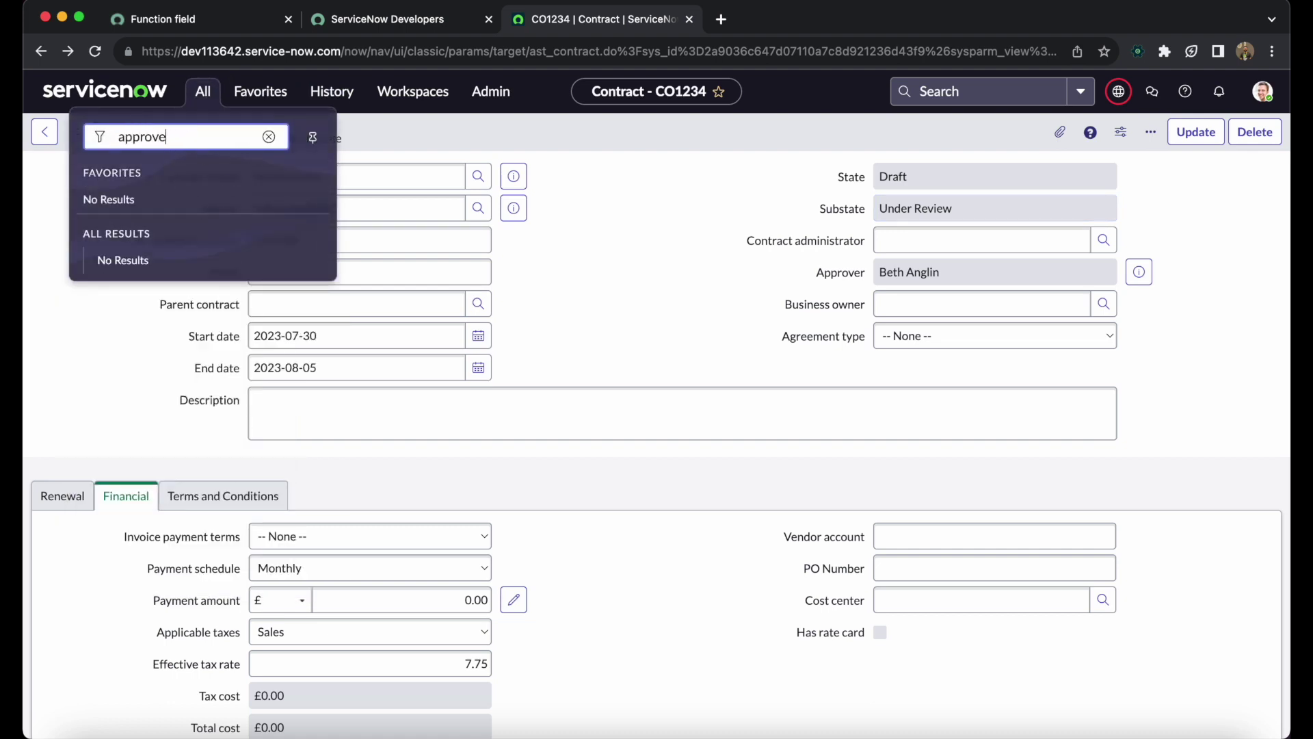
key(BackSpace)
click(155, 289)
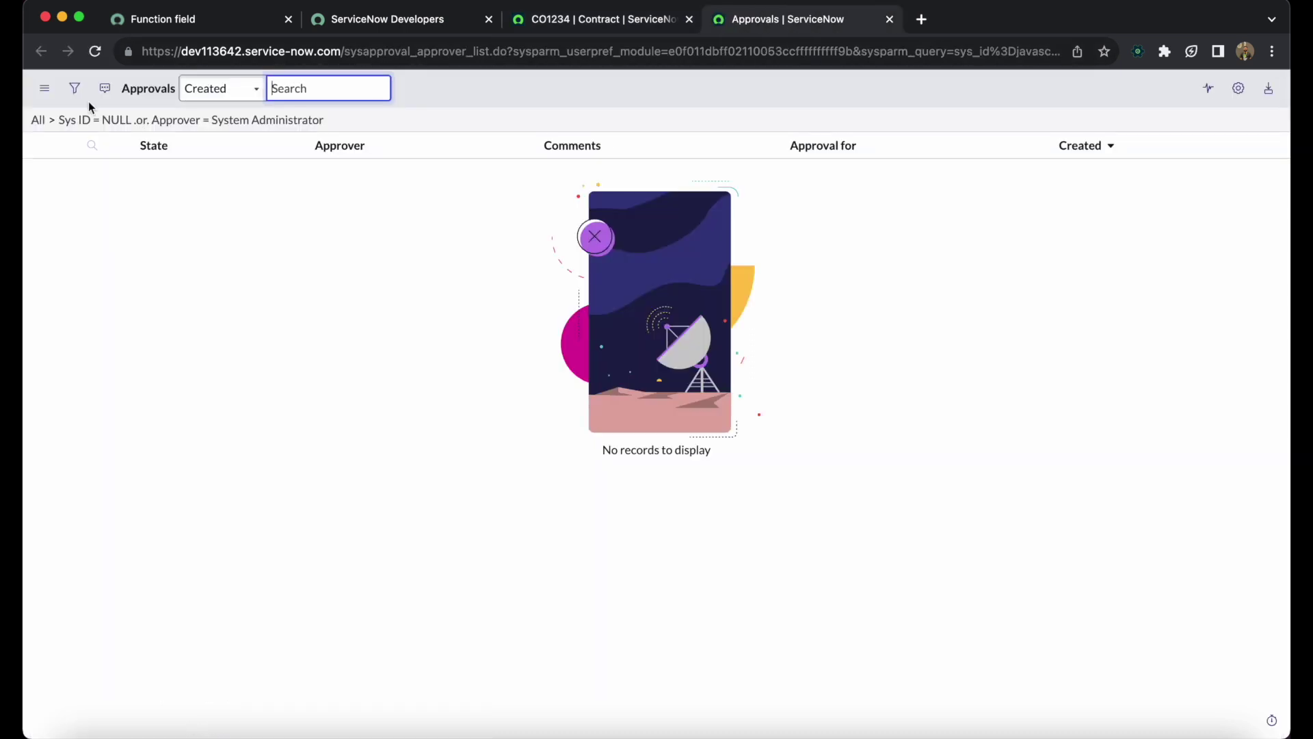
click(53, 125)
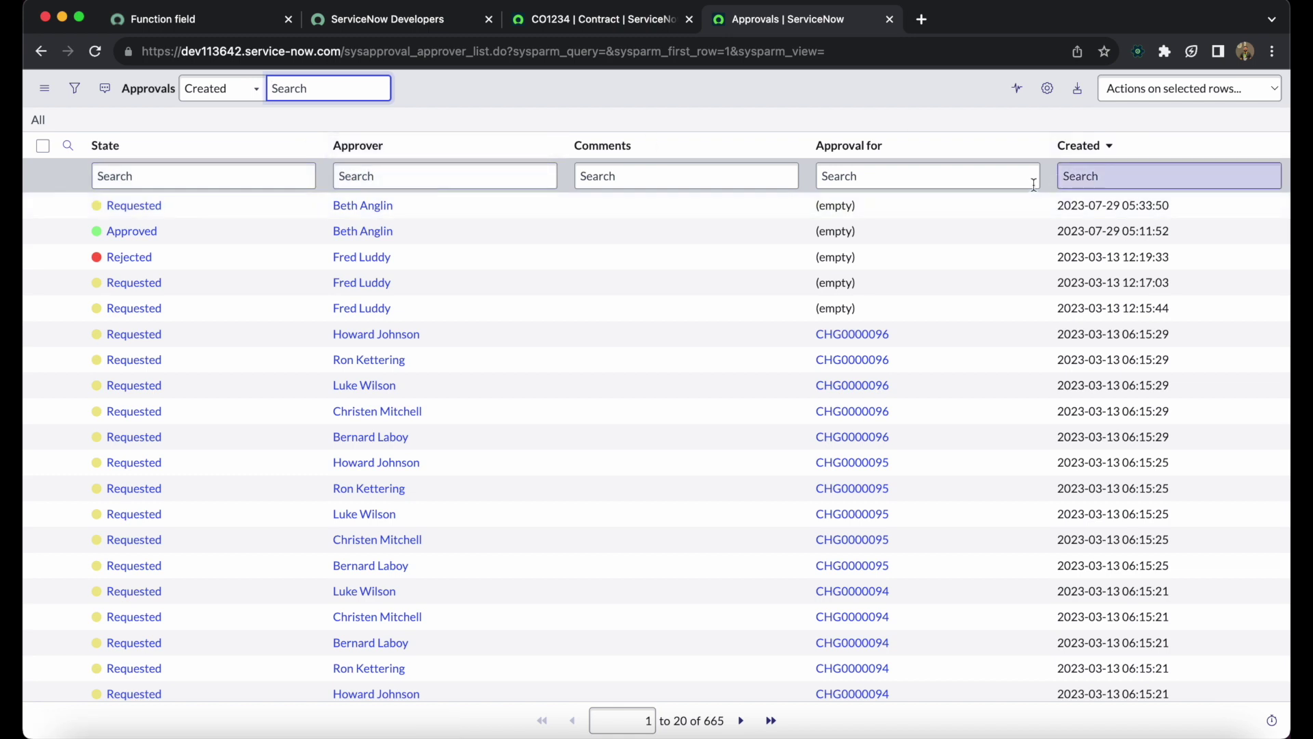
Approve the newest Requested approval in the list
right_click(182, 203)
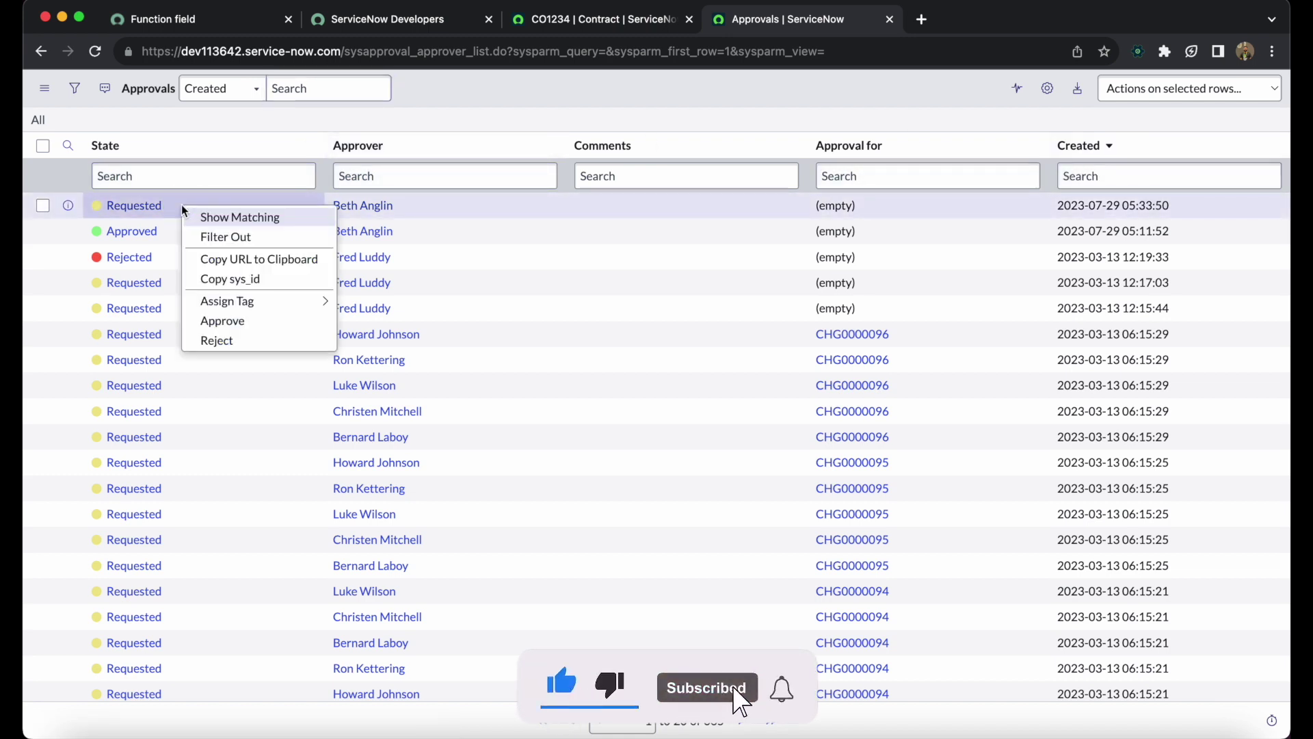
click(246, 324)
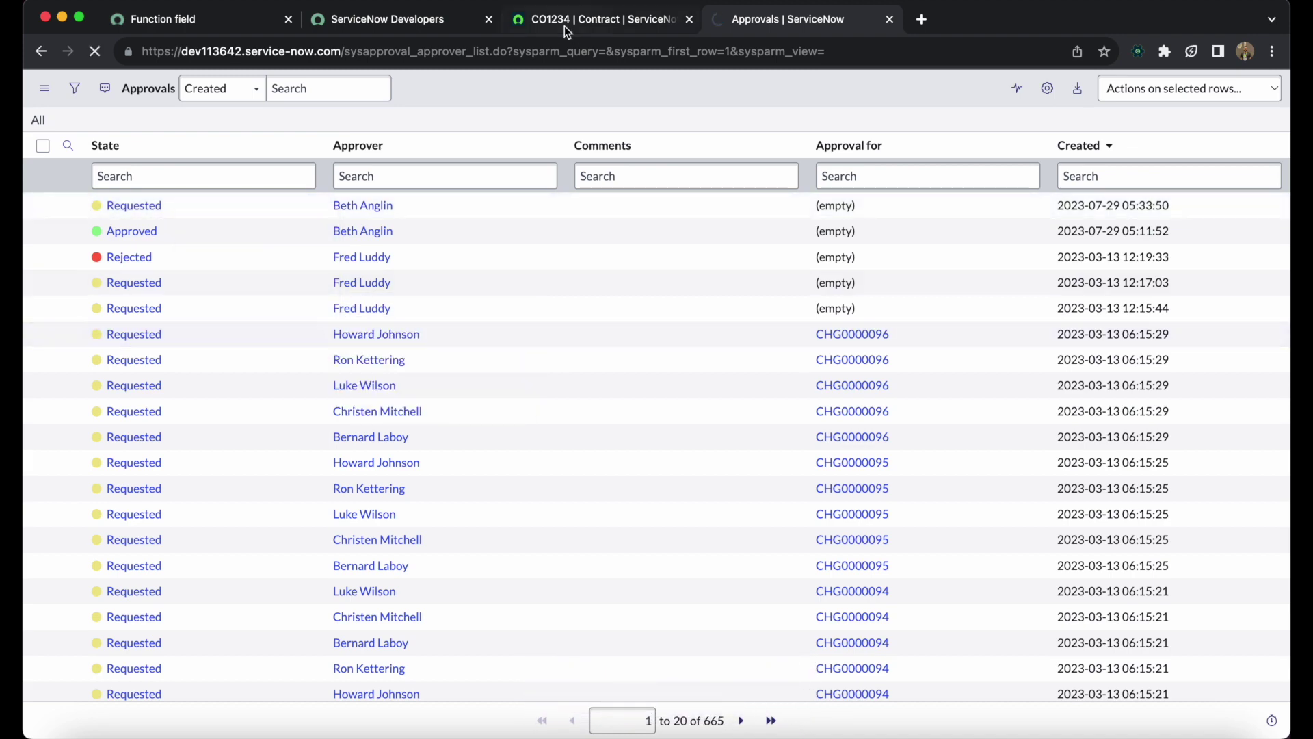
click(621, 19)
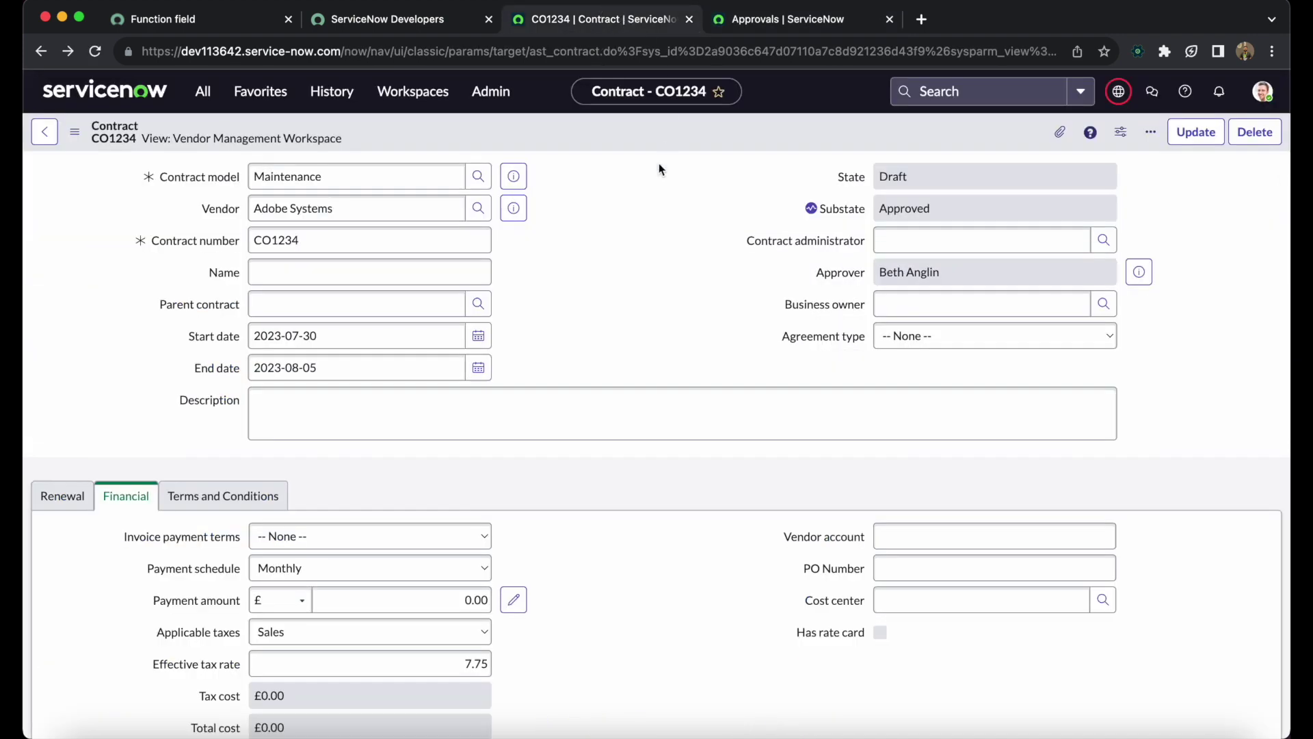
Check the Substate field's modified indicator, now showing Approved
mouse_move(832, 219)
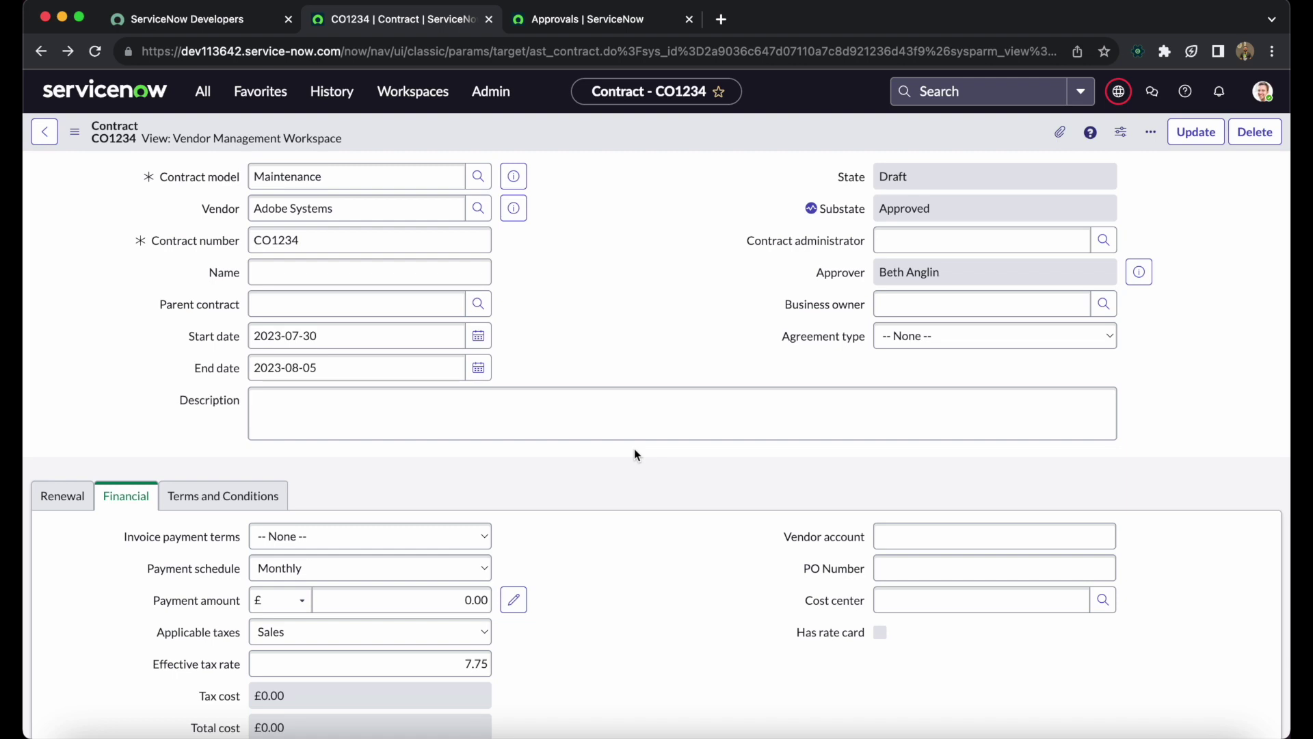
Change the start date to 2023-07-29 and save to make the contract Active
click(479, 336)
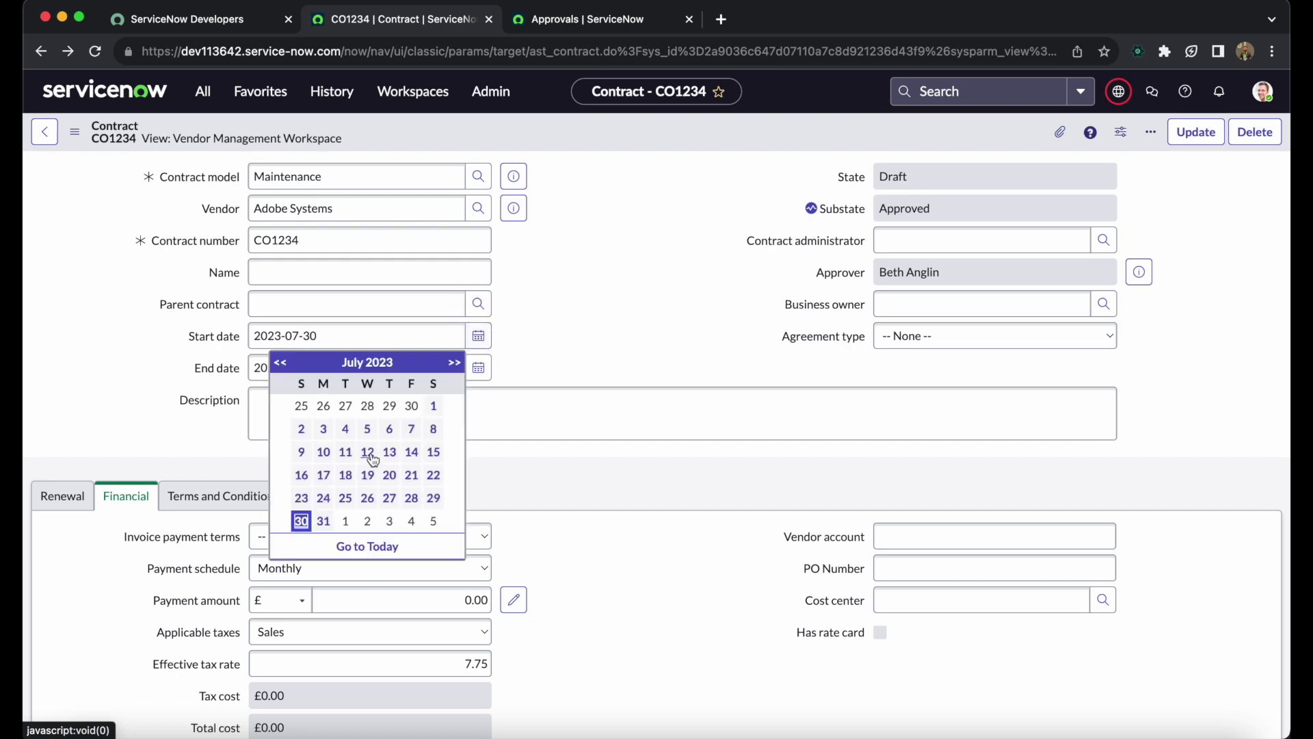
click(434, 498)
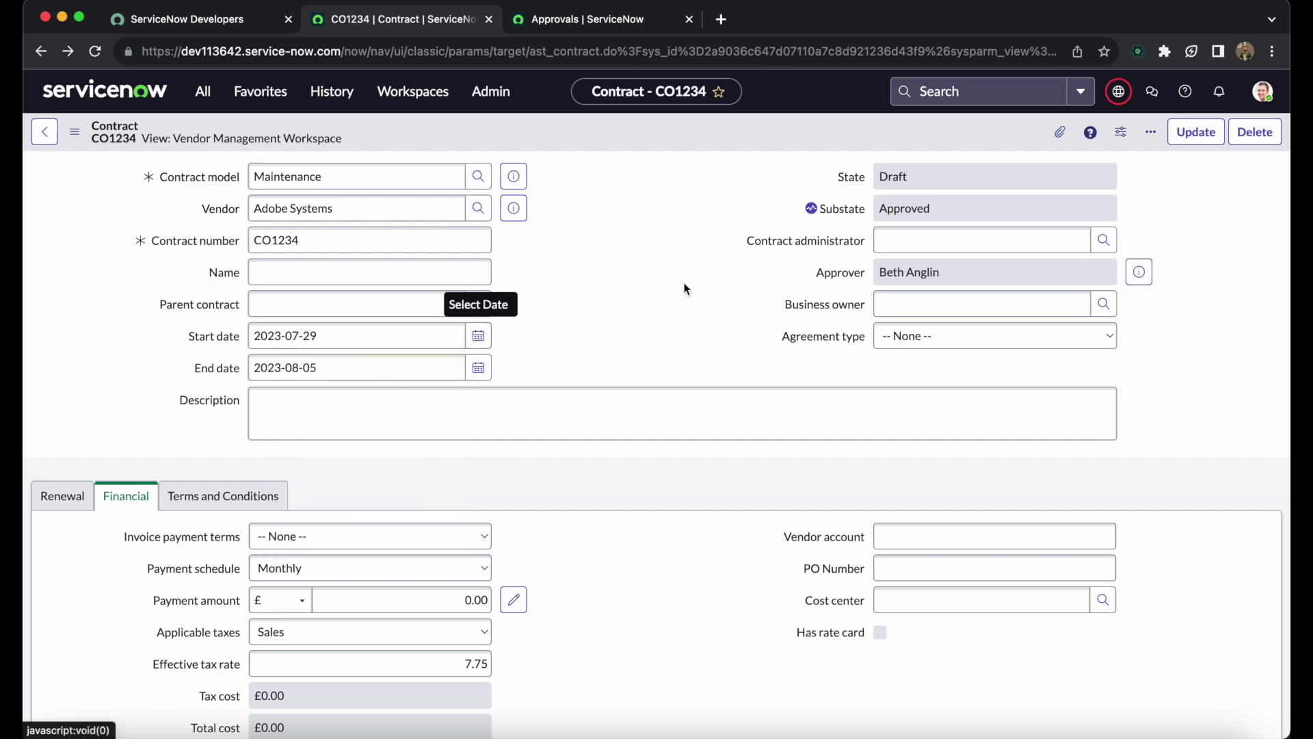
click(75, 131)
click(74, 132)
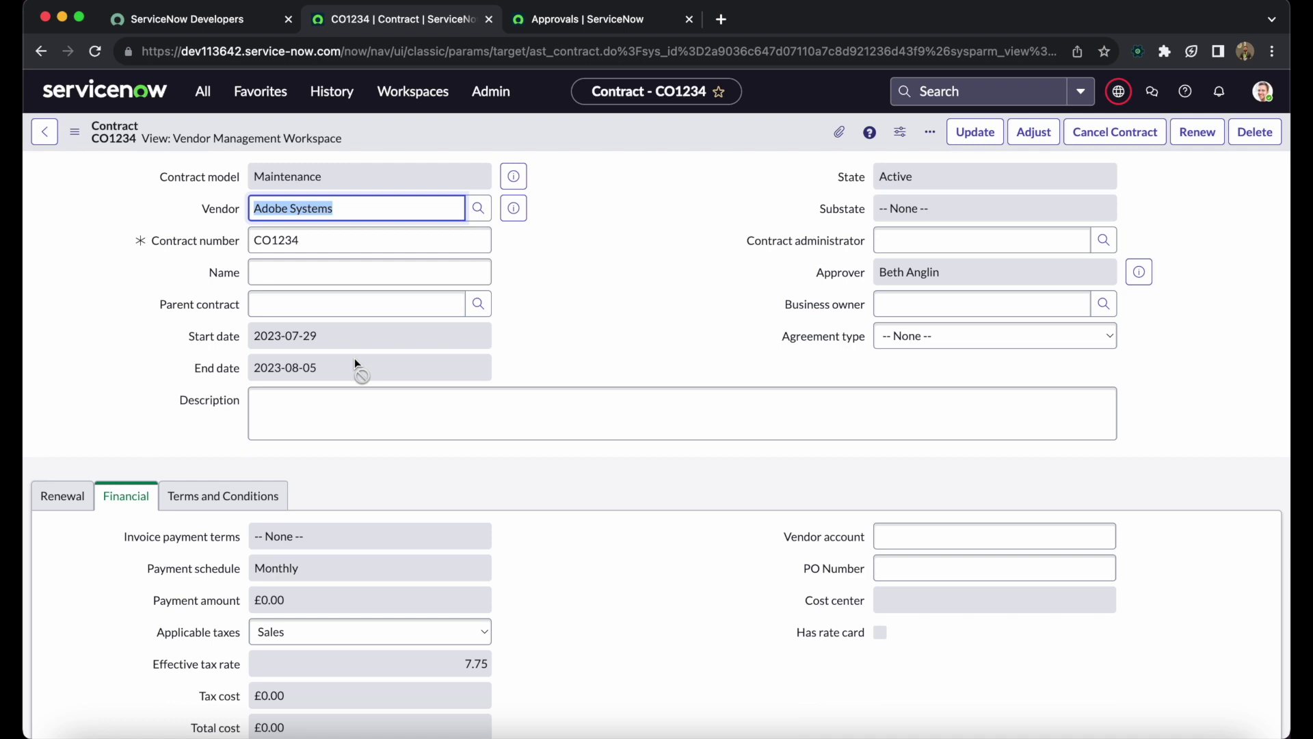
drag(354, 359, 903, 174)
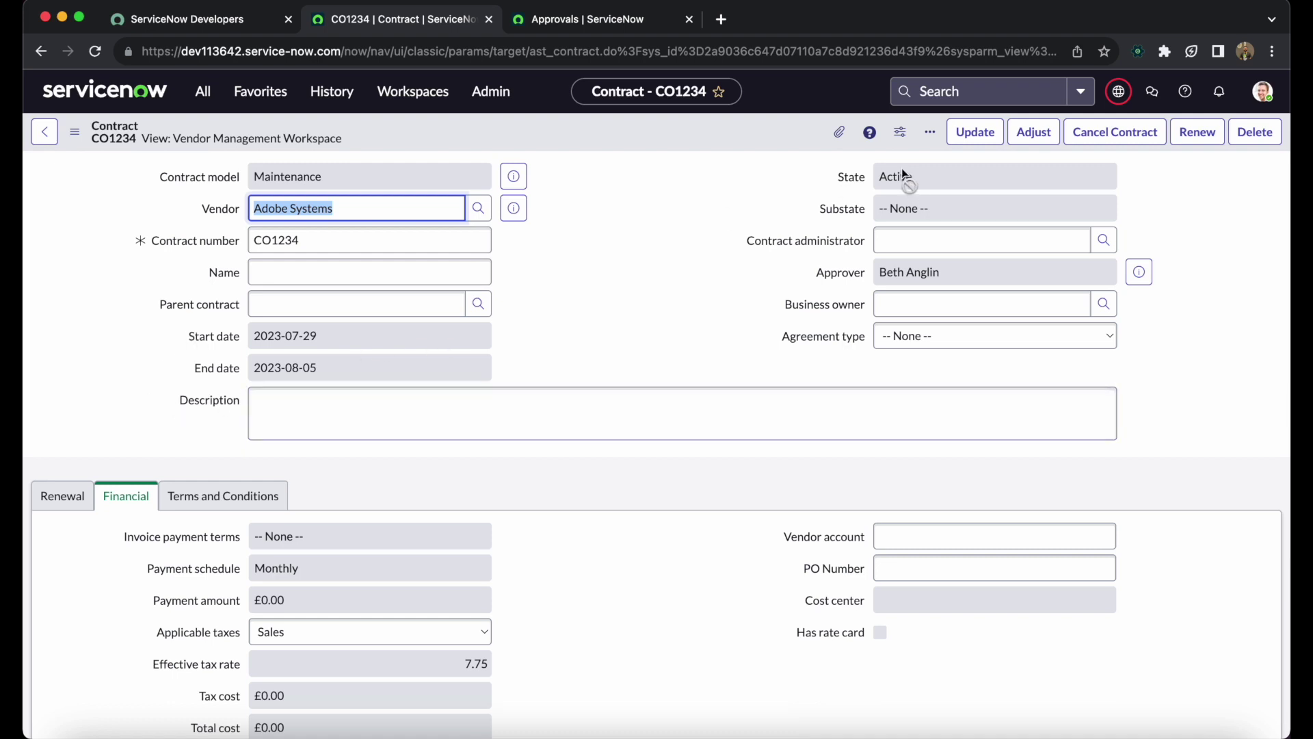
click(1037, 136)
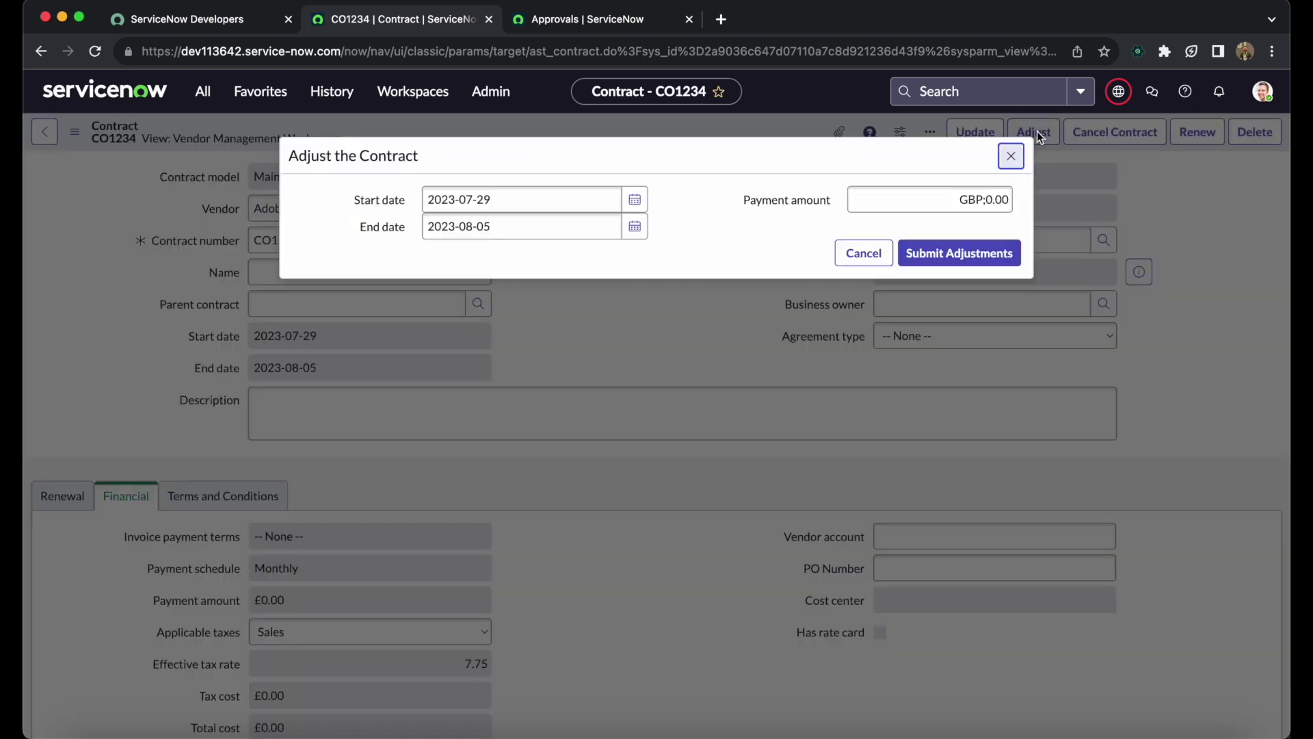
click(458, 194)
click(1010, 157)
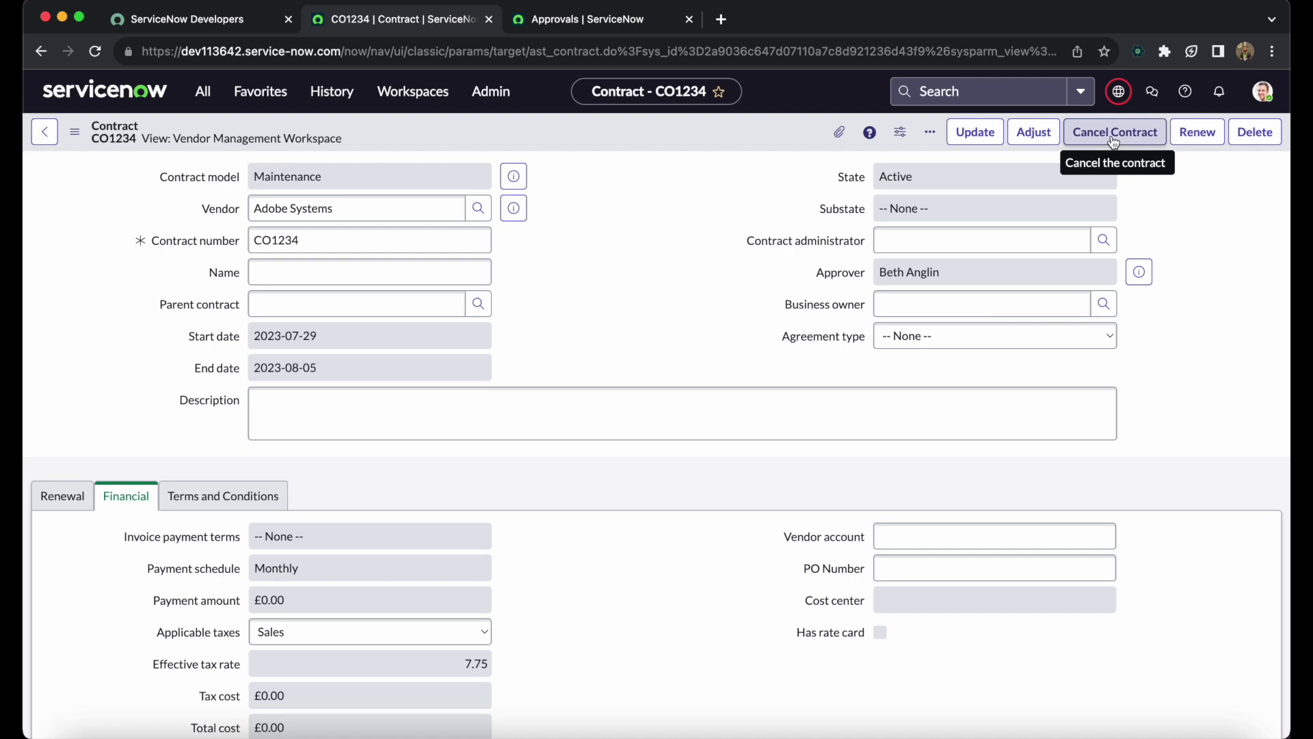
drag(814, 176, 755, 264)
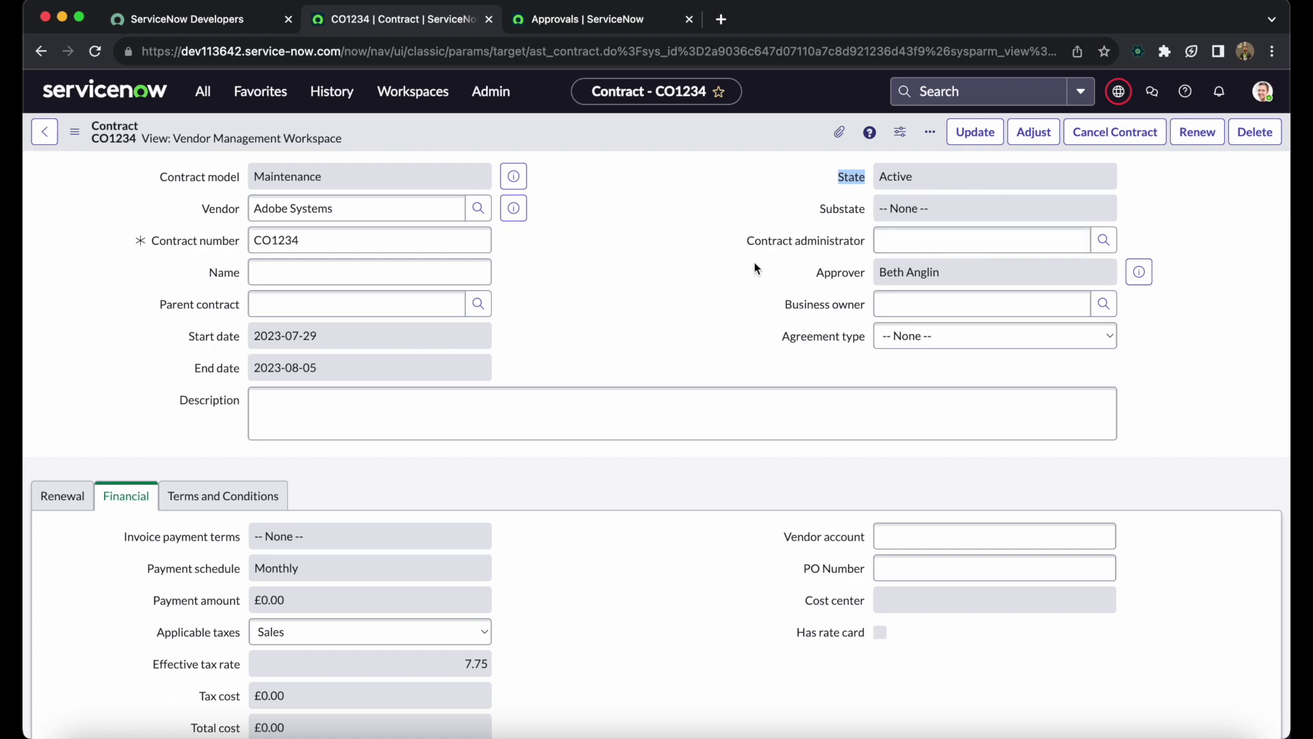
click(670, 321)
Show CO1234's Renewal tab: automatic renewal off, no renewal dates, 0 cost adjustment percentage
scroll(669, 322, down, 1)
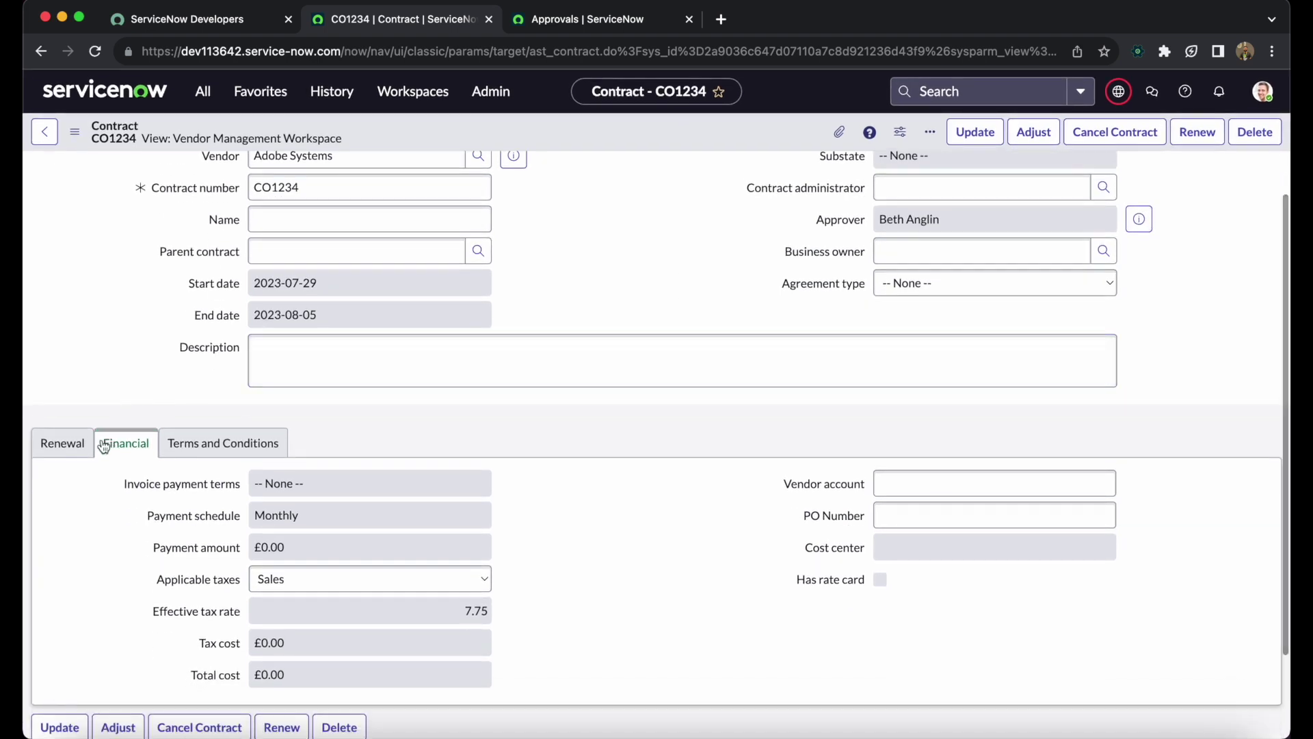
click(62, 443)
scroll(528, 400, down, 1)
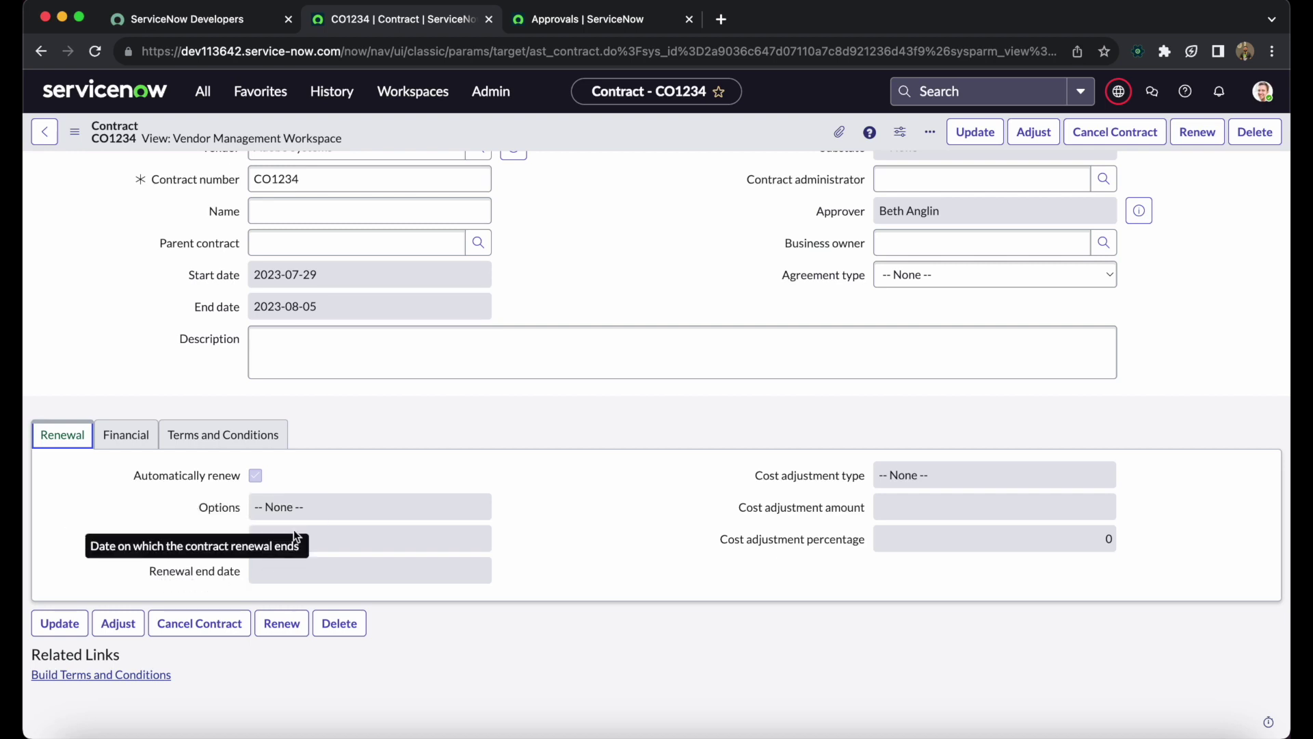
scroll(433, 406, up, 1)
scroll(402, 495, up, 1)
scroll(375, 531, down, 2)
scroll(396, 513, up, 2)
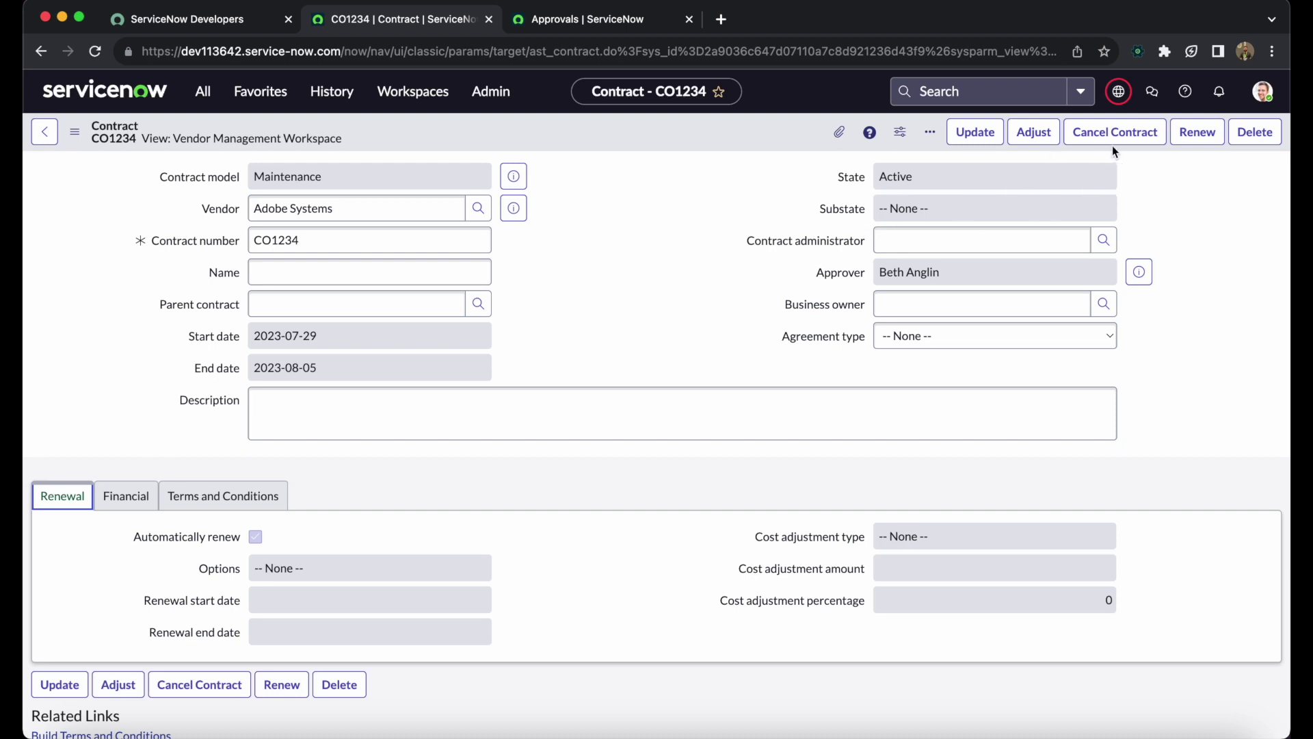
Start renewing contract CO1234, leaving the cost adjustment type as none
click(1200, 139)
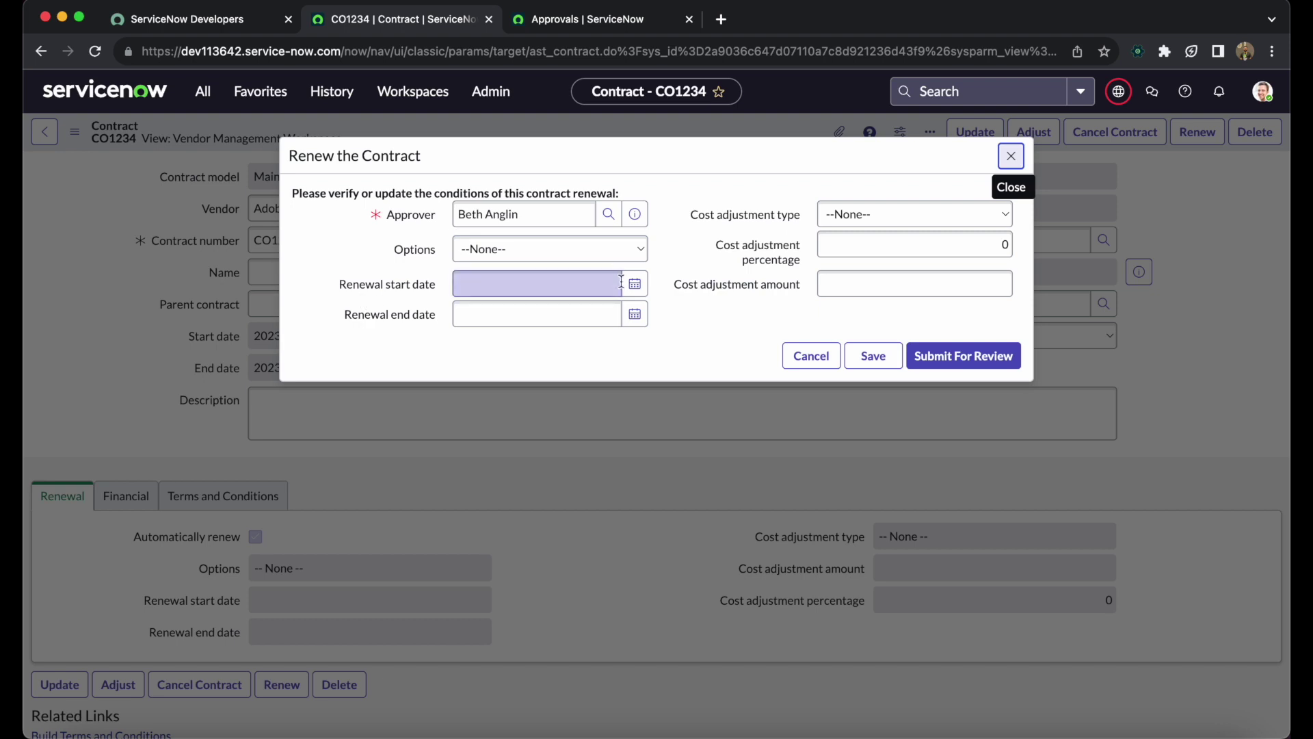
click(900, 213)
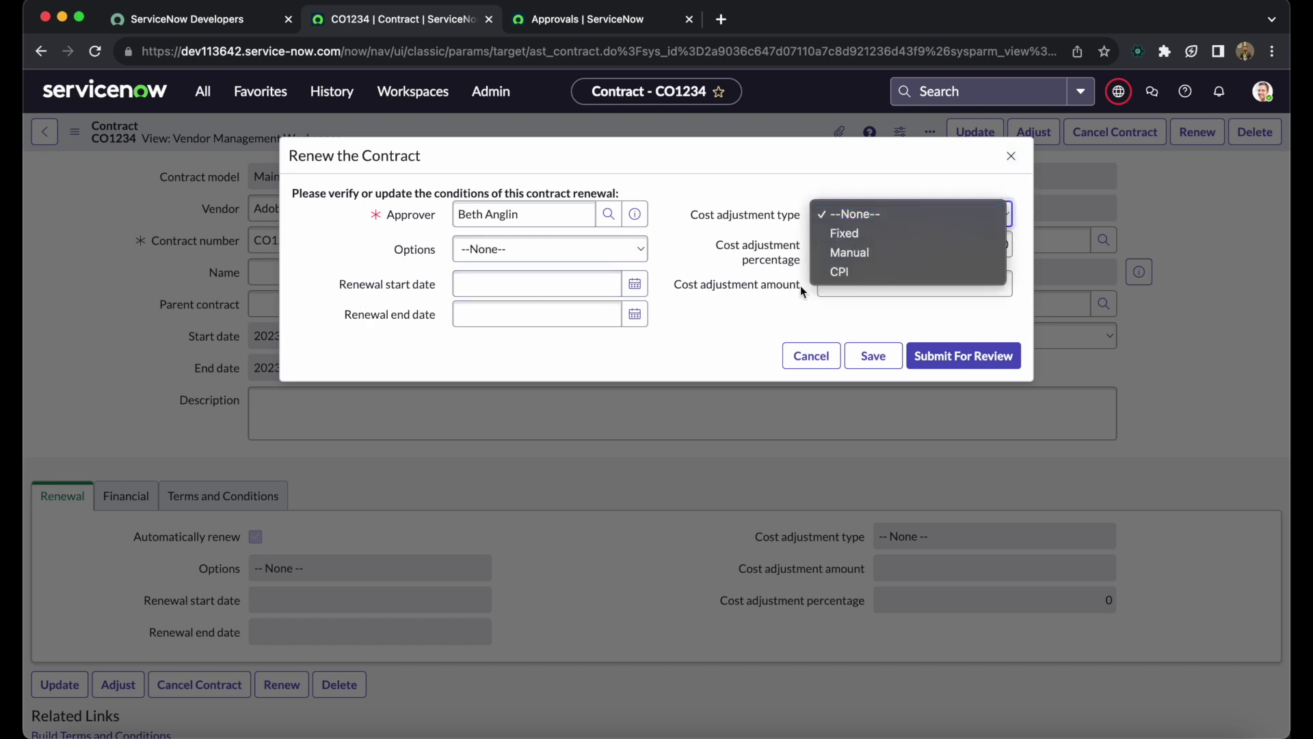
click(722, 245)
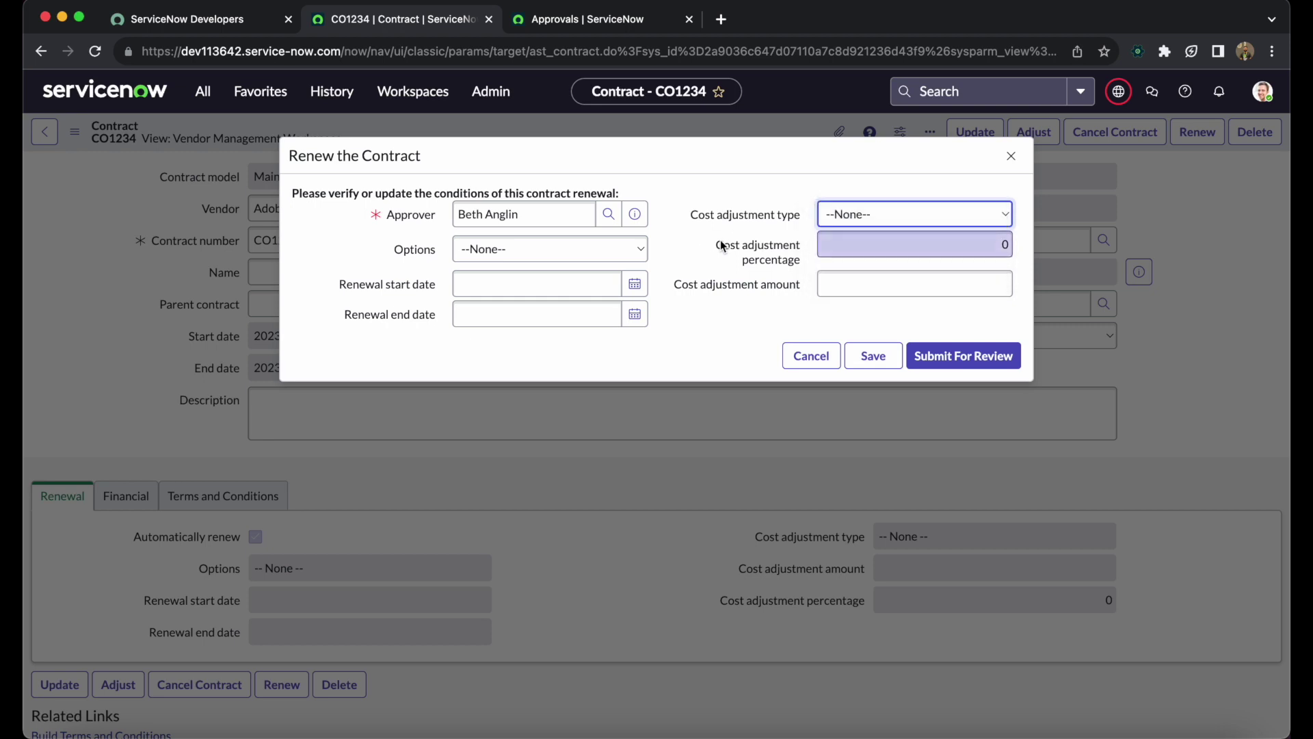
click(900, 212)
click(720, 246)
click(707, 242)
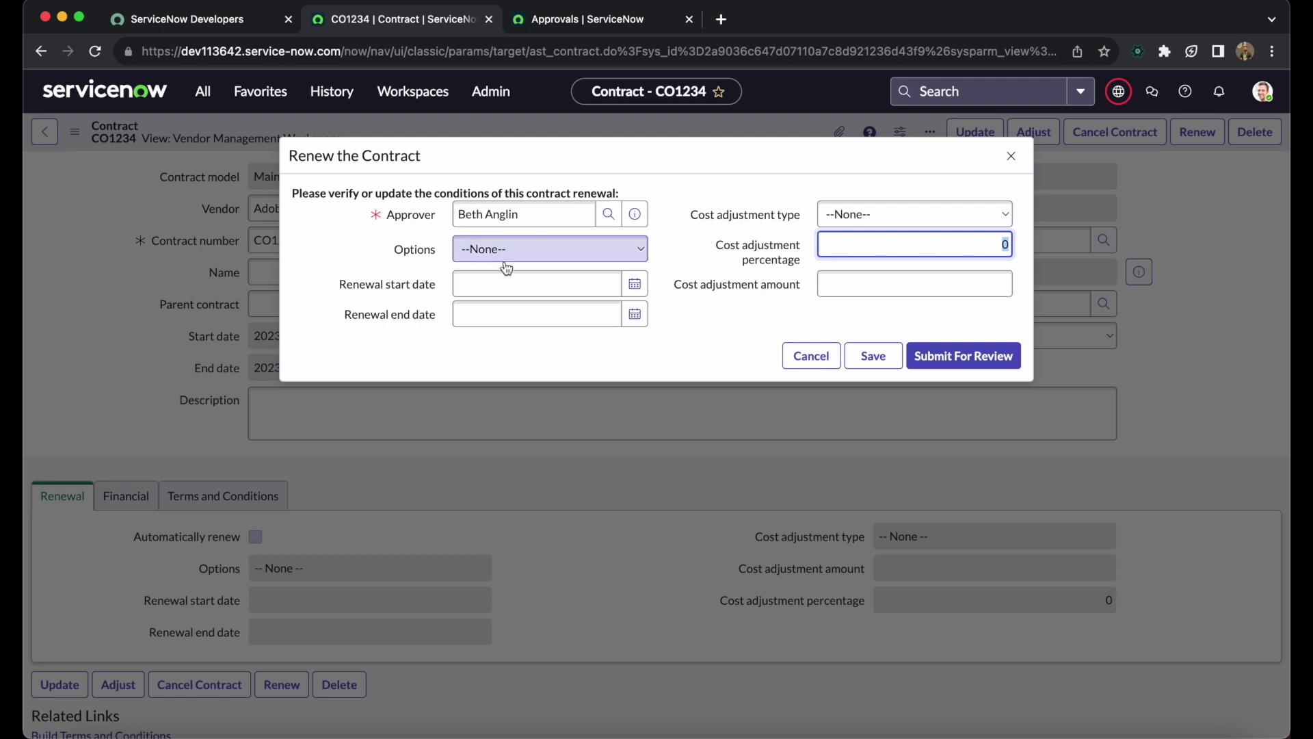
Set the renewal to run 2023-08-15 through 2023-08-31 and submit it for review
click(635, 285)
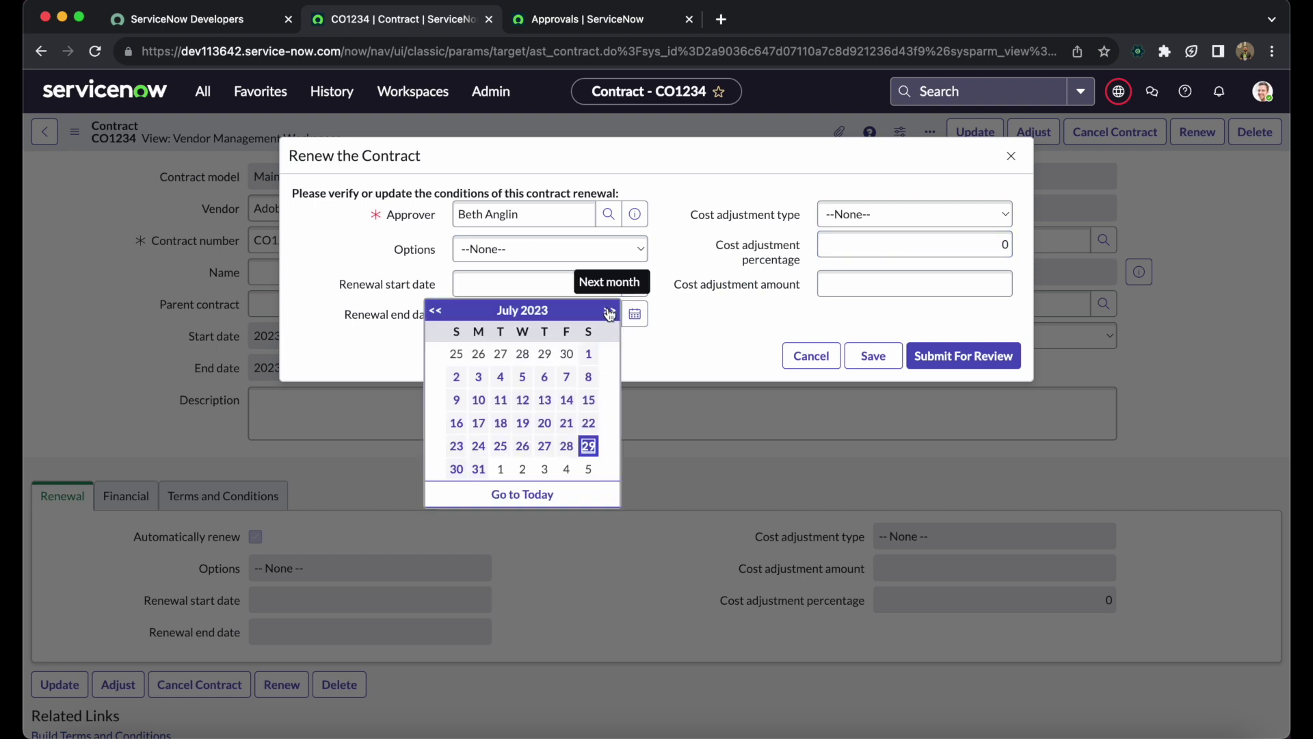
click(610, 312)
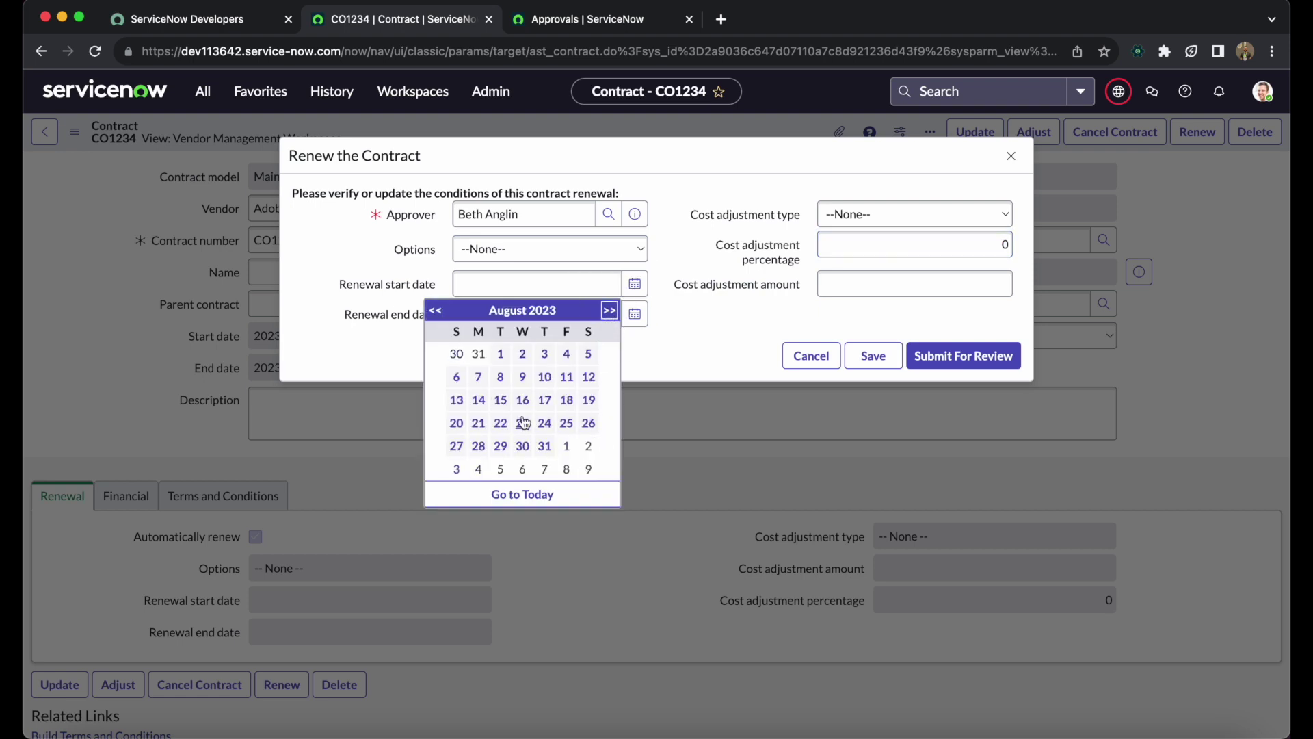
click(500, 406)
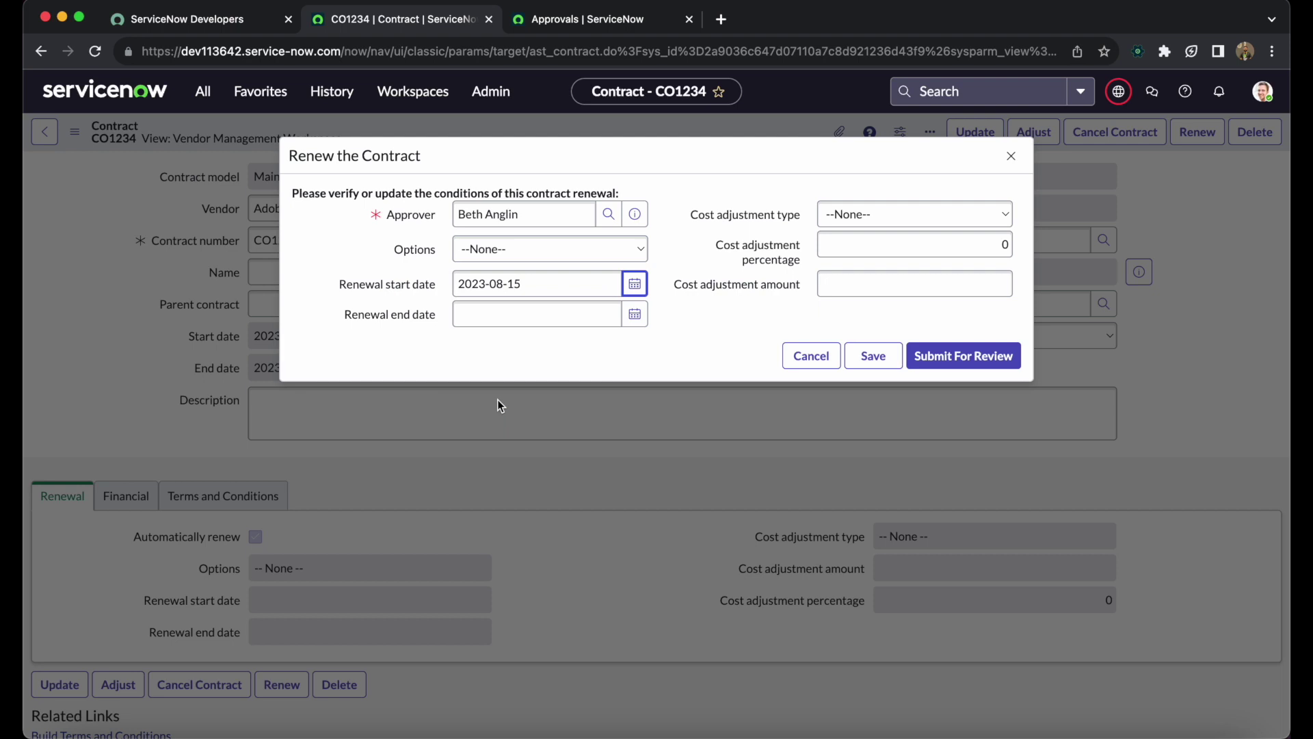
click(635, 314)
click(609, 340)
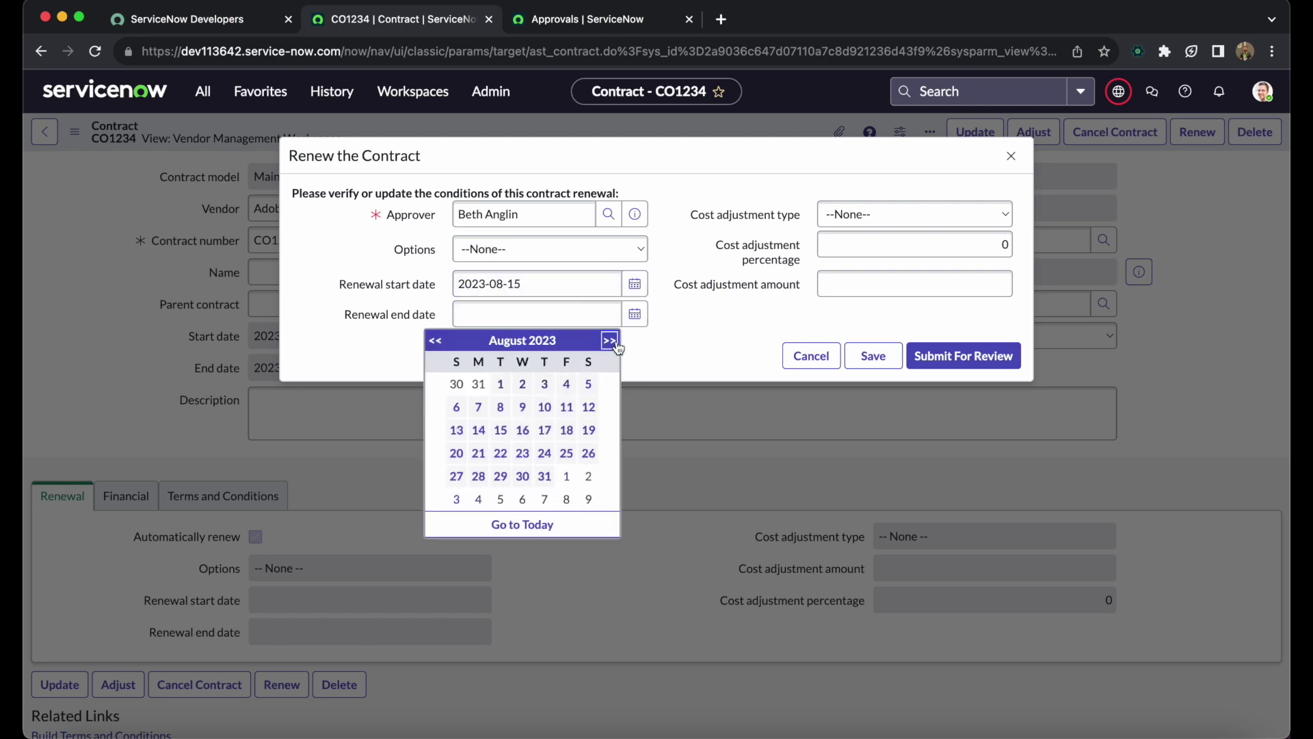
click(545, 477)
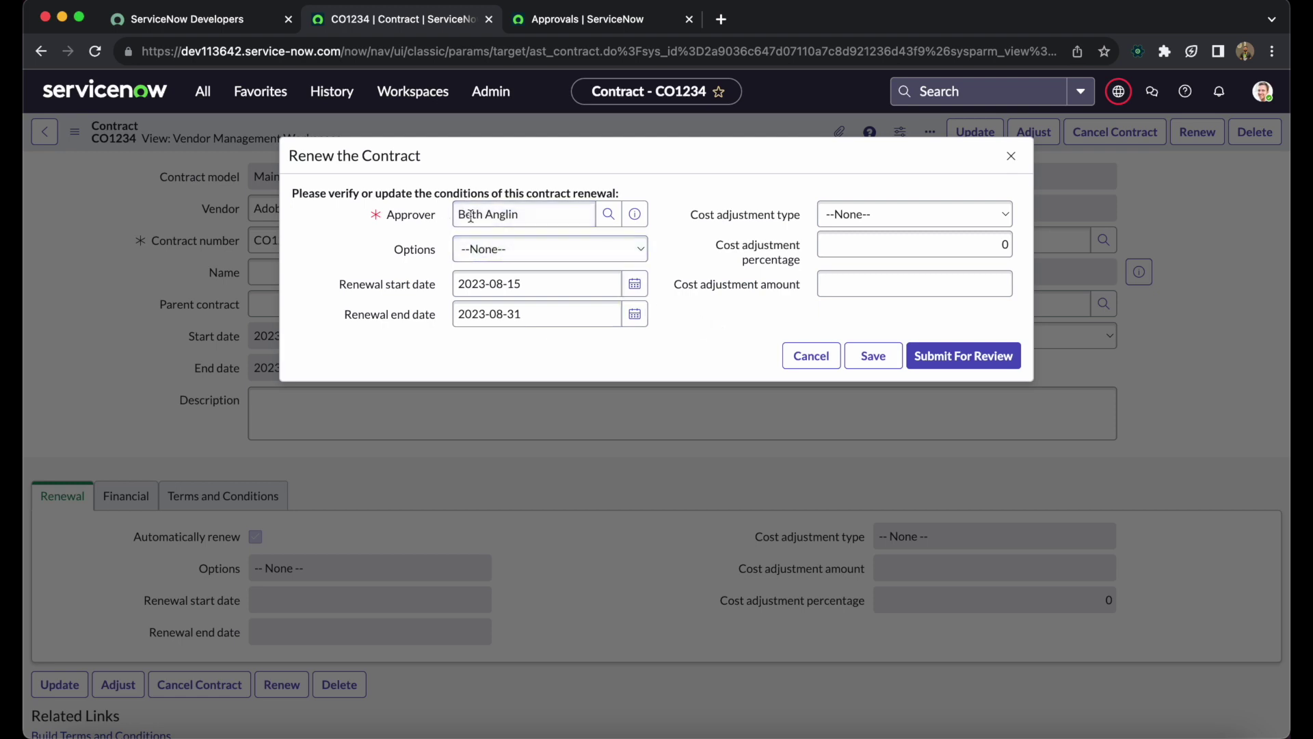
click(968, 359)
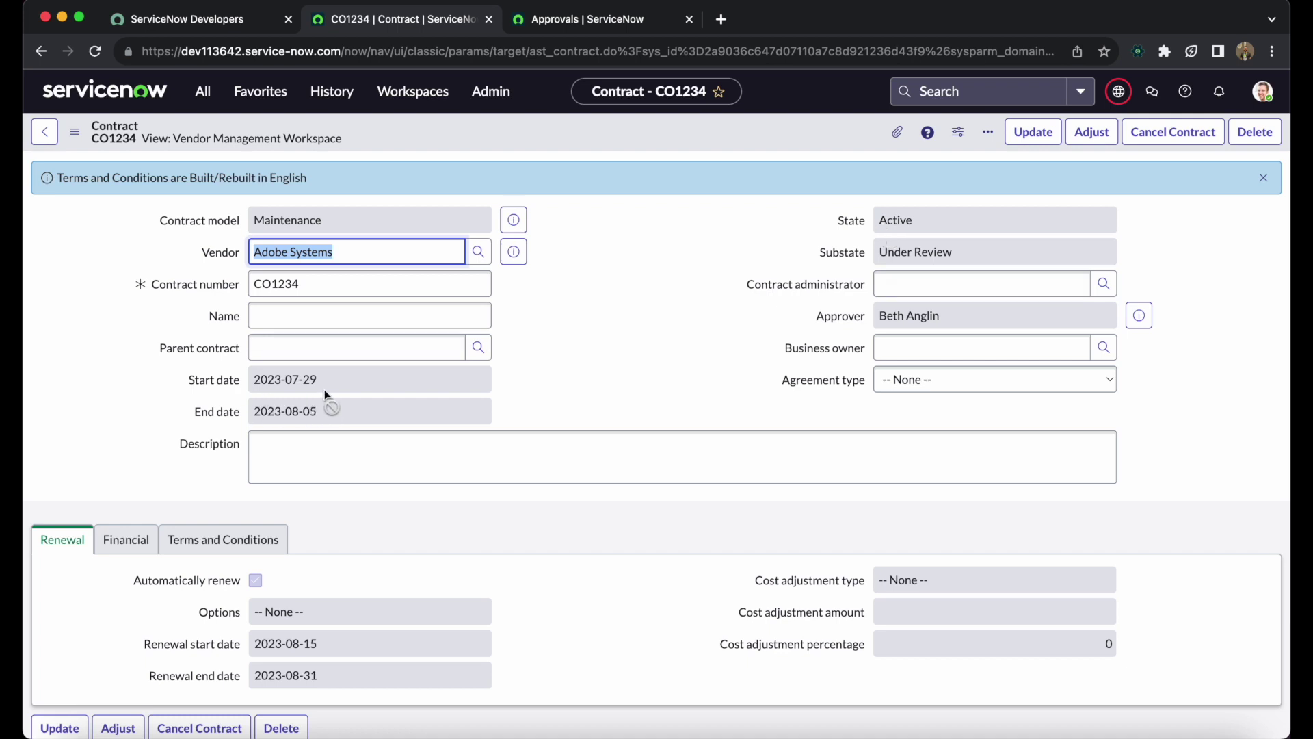
Approve the requested CO1234 renewal from the All approvals list, then return to the contract
double_click(842, 252)
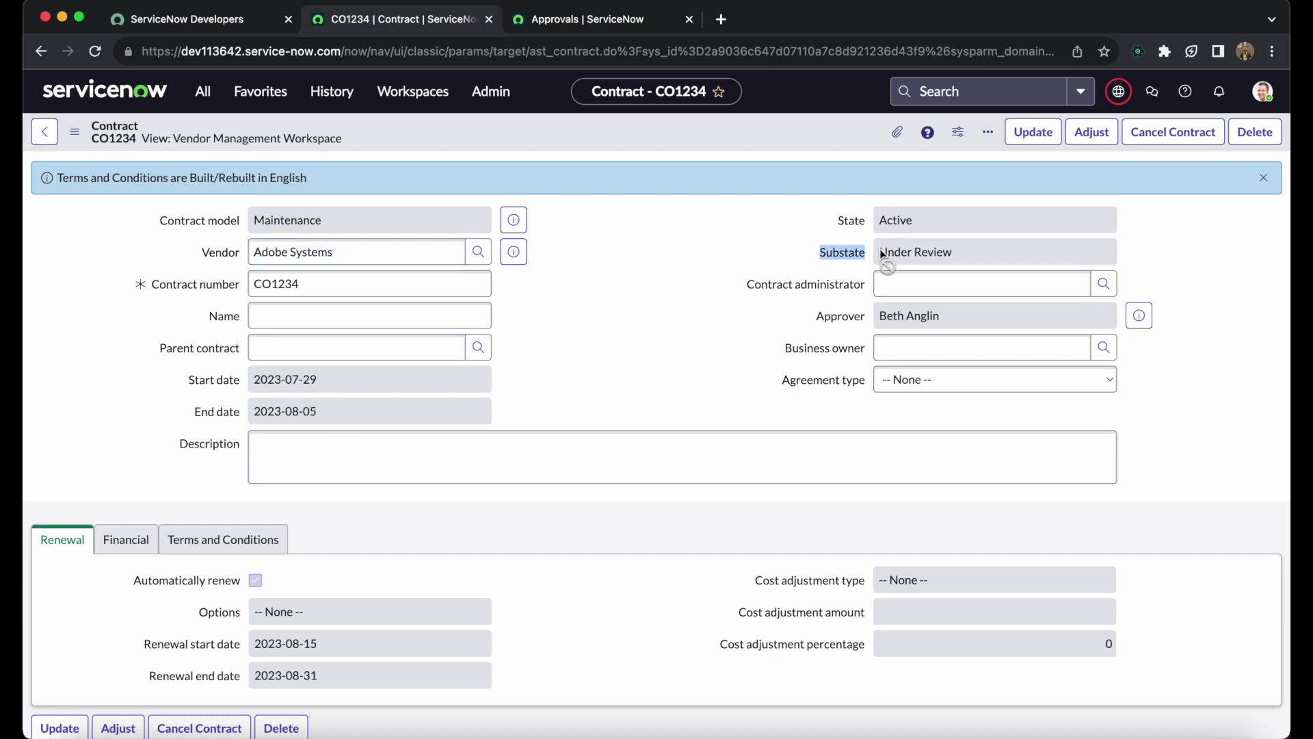
scroll(634, 346, down, 2)
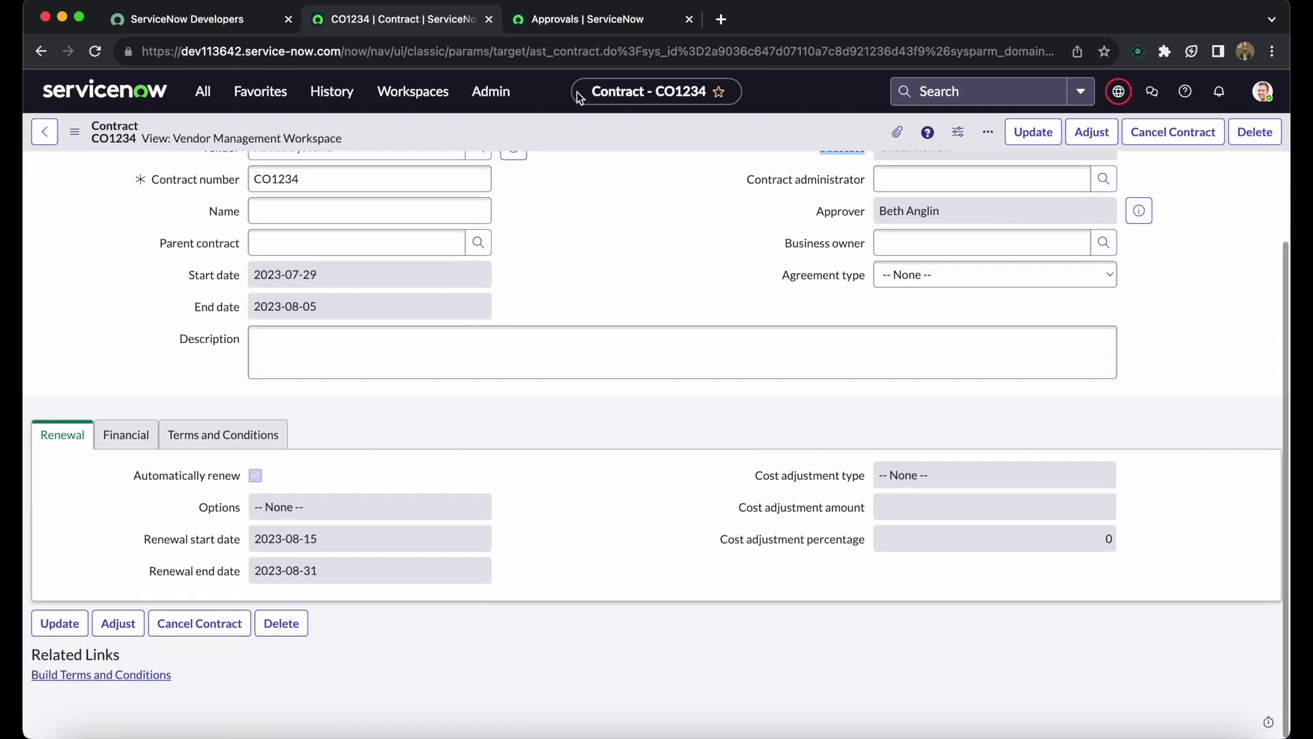
click(597, 28)
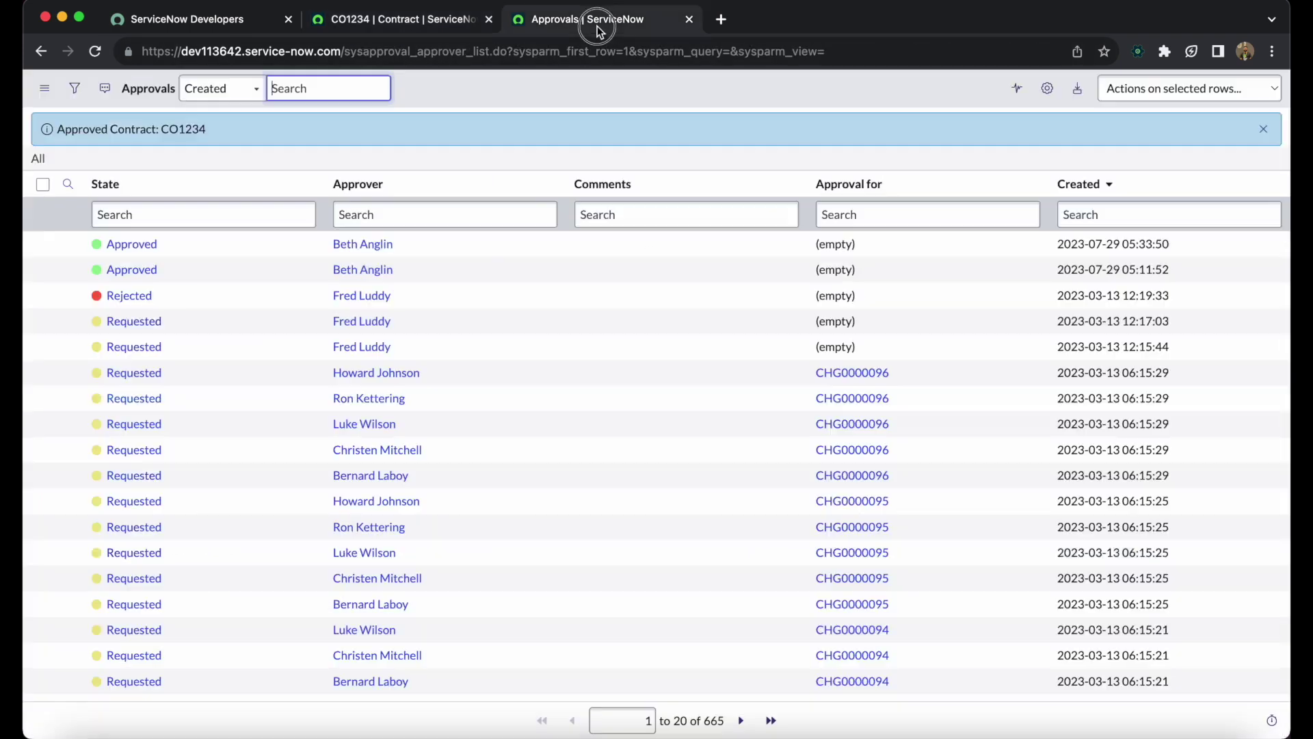
click(39, 162)
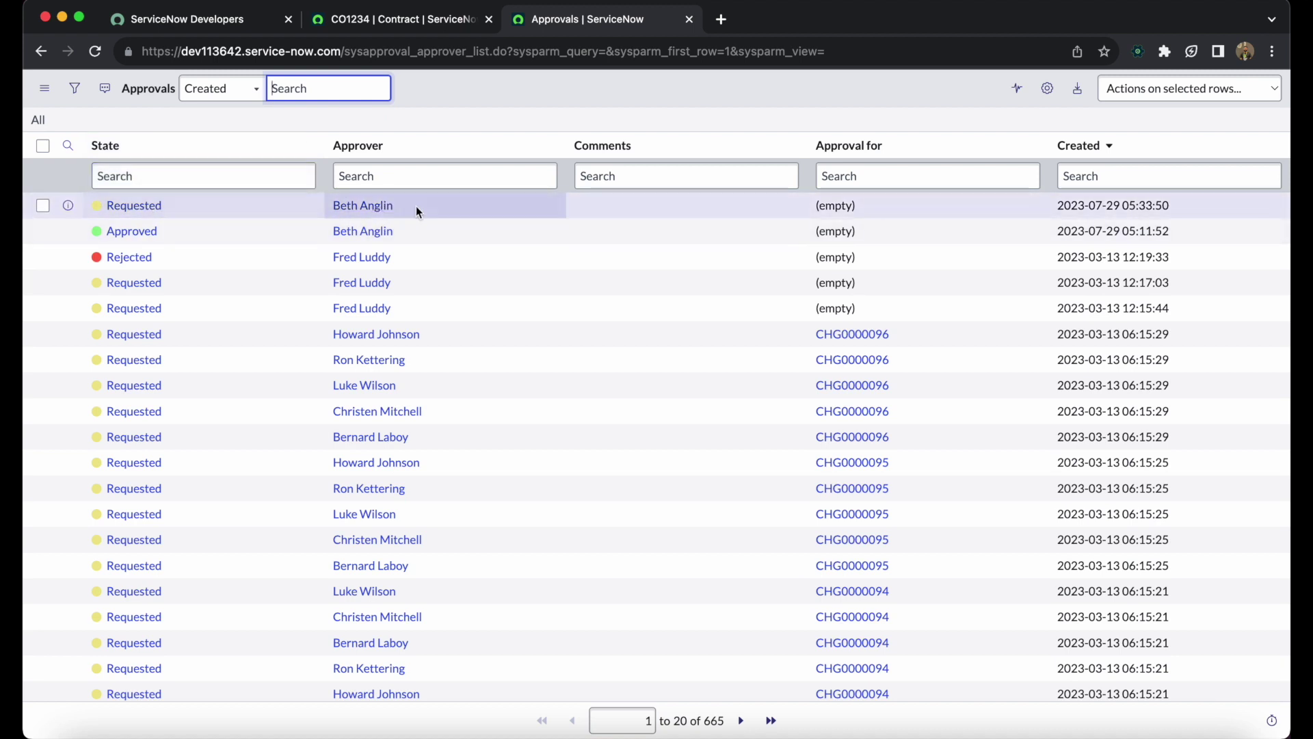
right_click(200, 204)
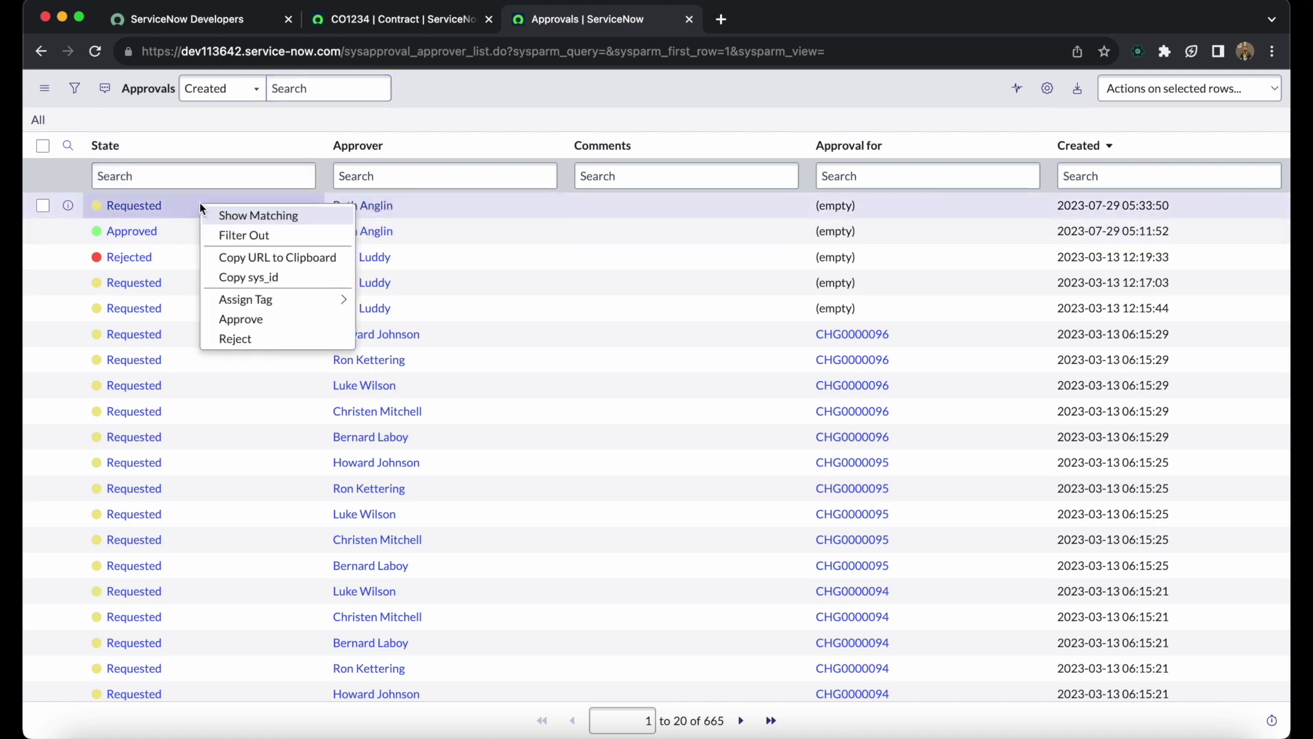
click(253, 319)
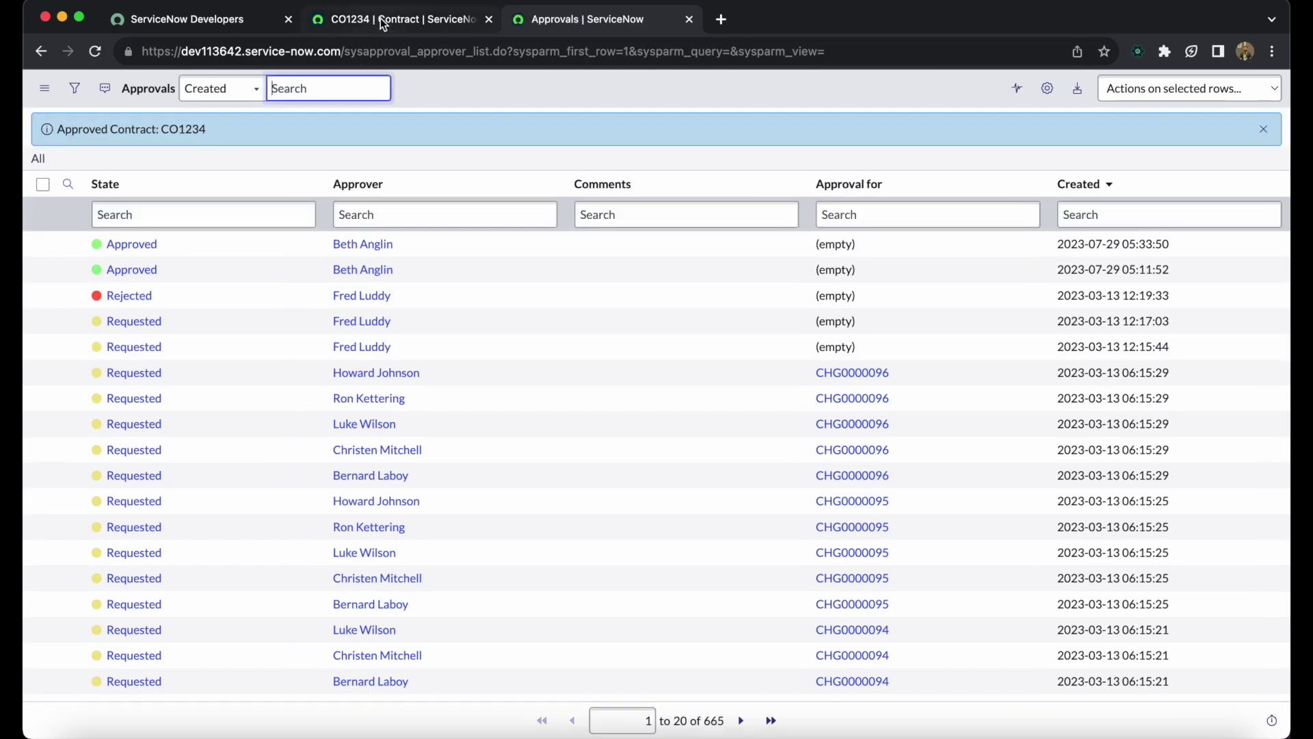
click(383, 20)
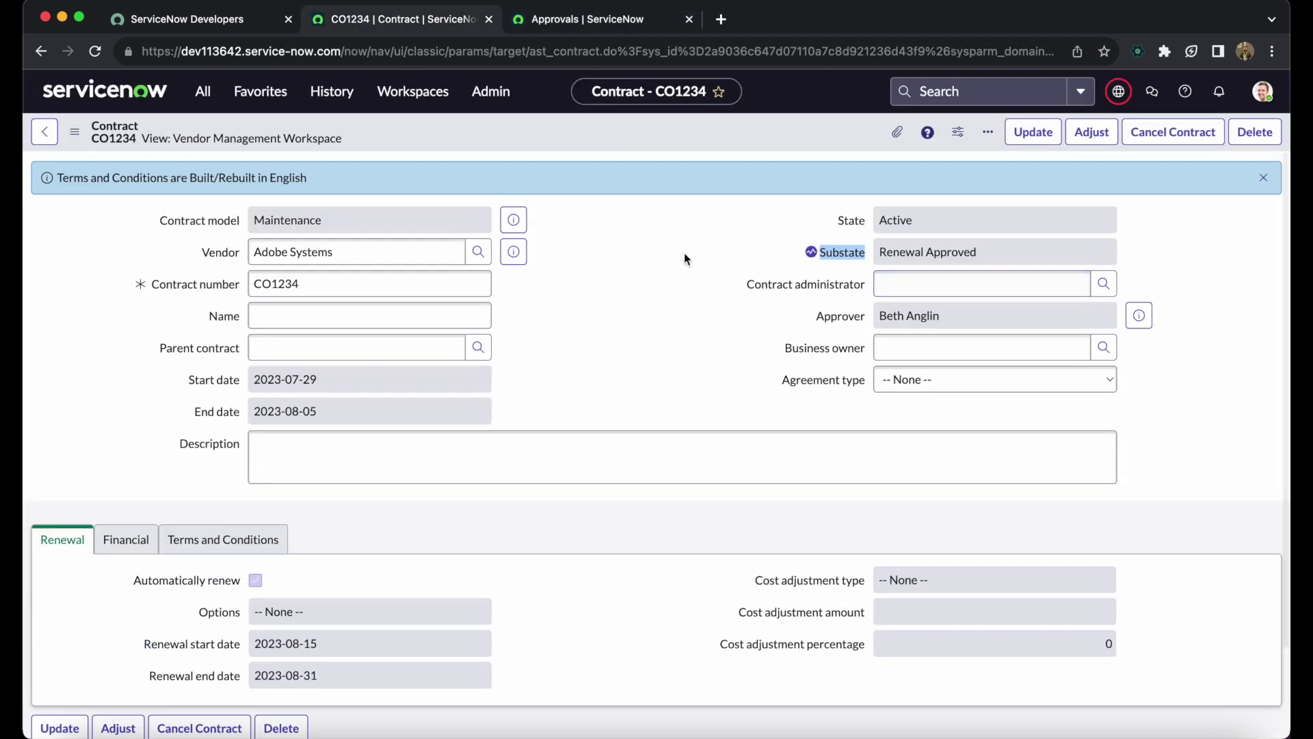
click(95, 52)
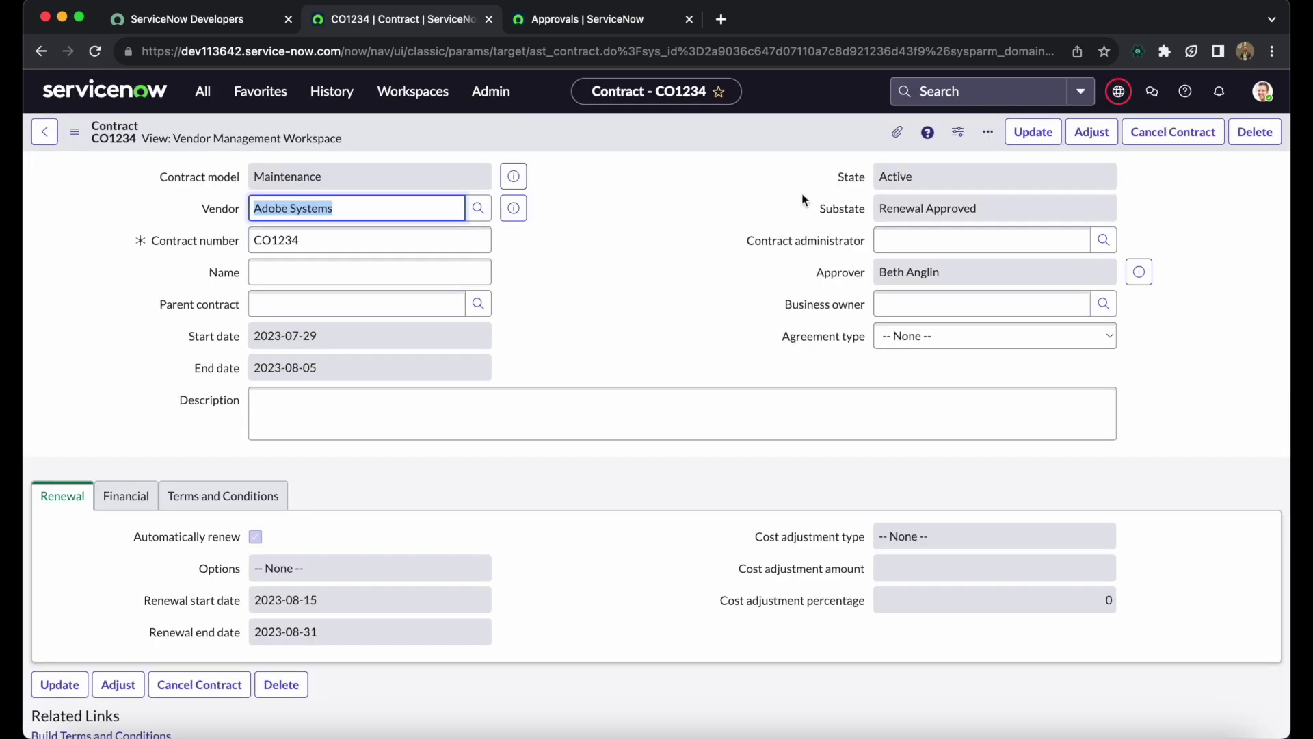
drag(793, 210, 863, 209)
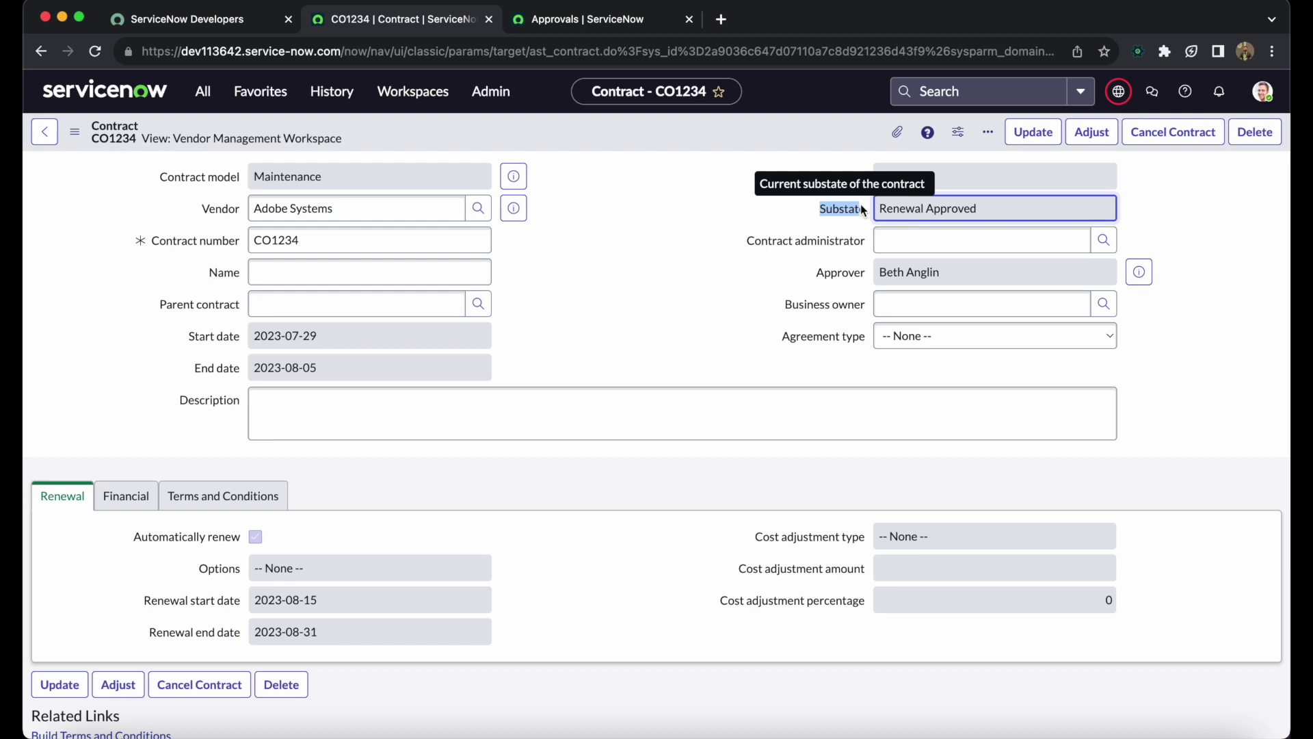
drag(135, 600, 243, 601)
drag(144, 639, 243, 632)
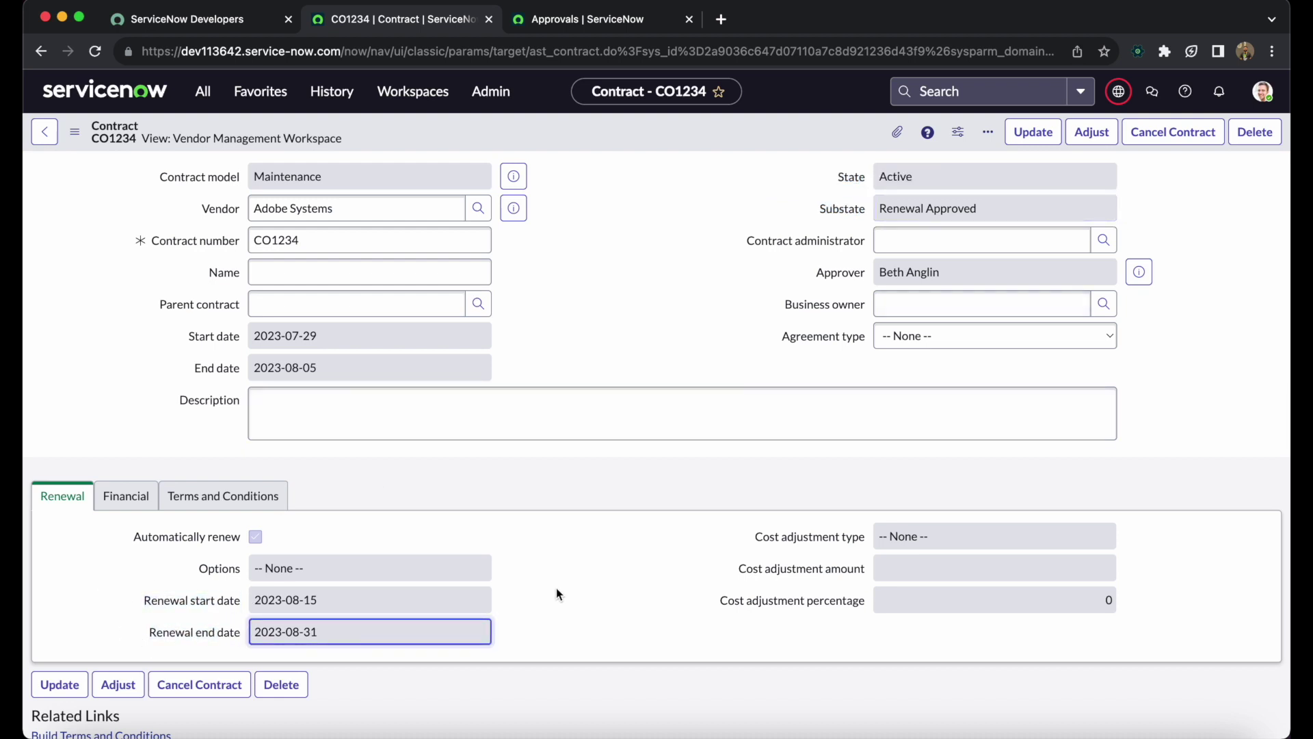